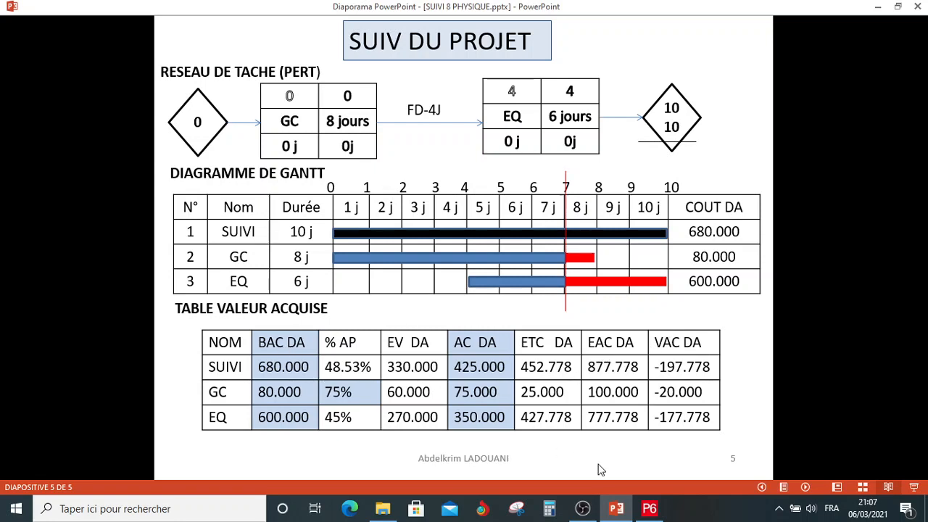
Switch to Primavera P6, show the enterprise projects list and select the FORMATION node
click(649, 510)
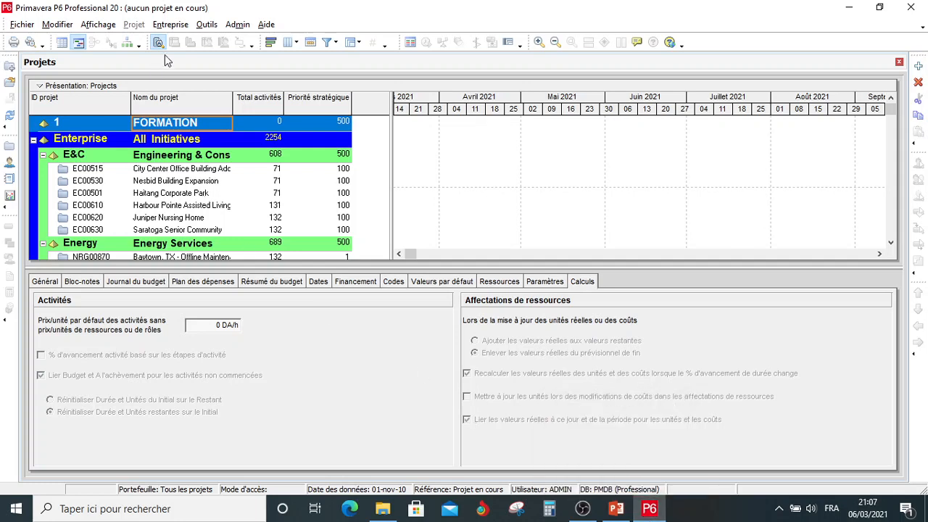
click(174, 24)
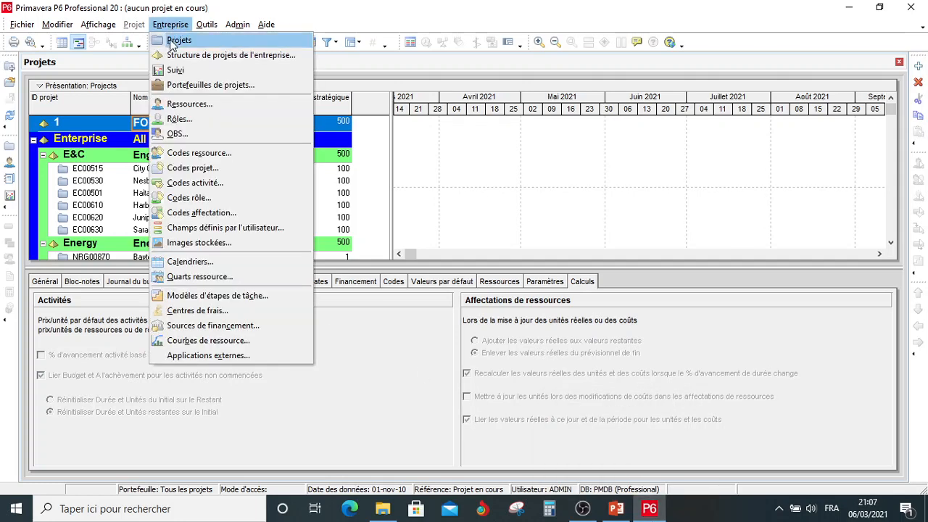
click(174, 42)
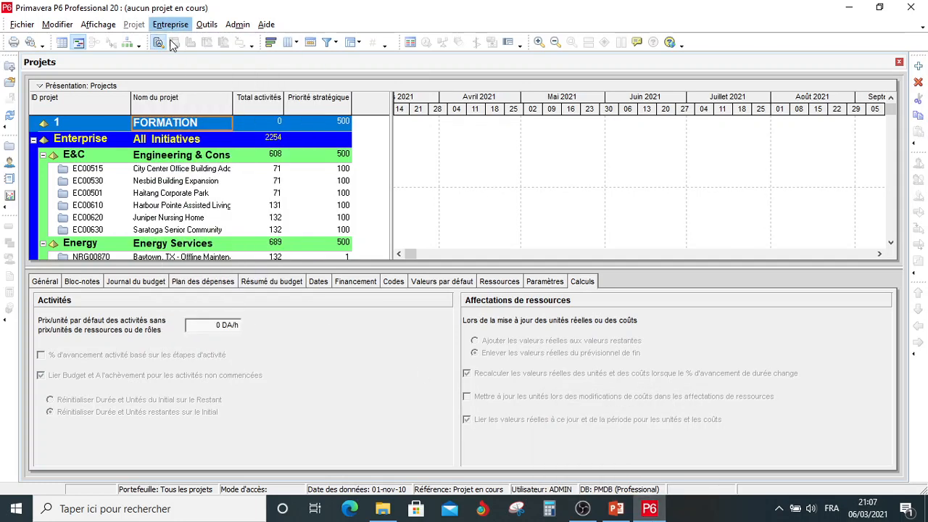
click(207, 124)
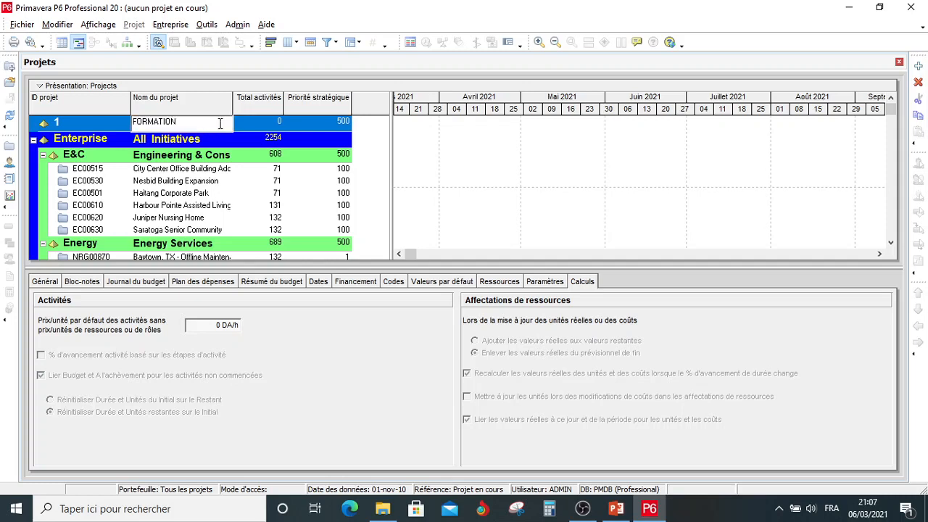
click(248, 128)
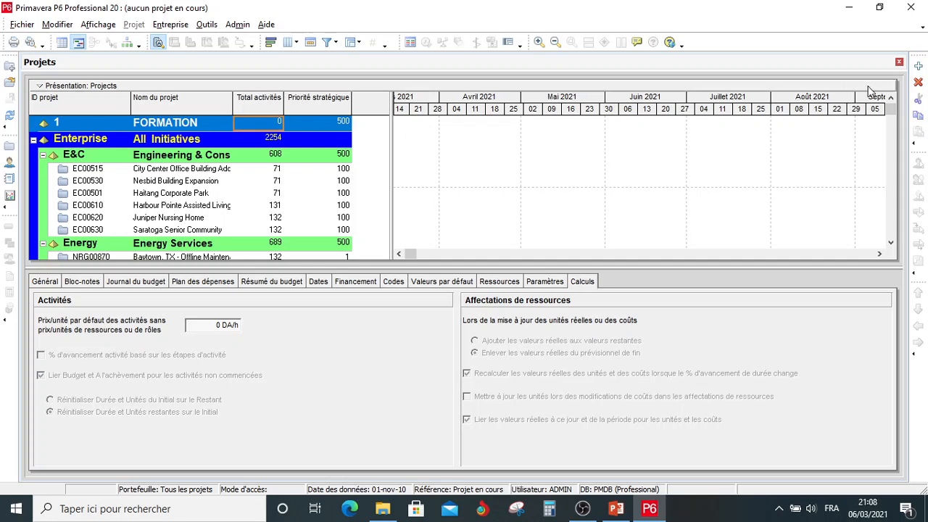
Start a new project under the FORMATION EPS with ID 11 and the name AVANCEMENT
click(920, 65)
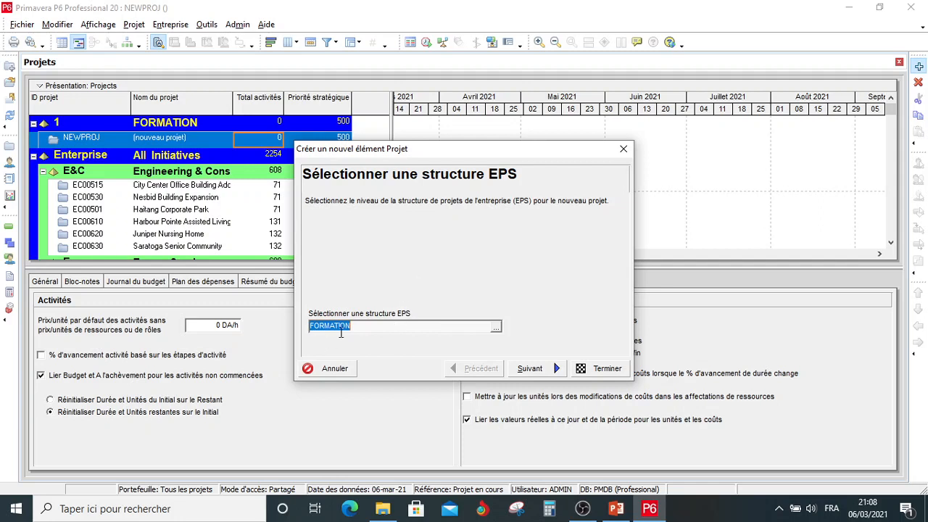
click(528, 369)
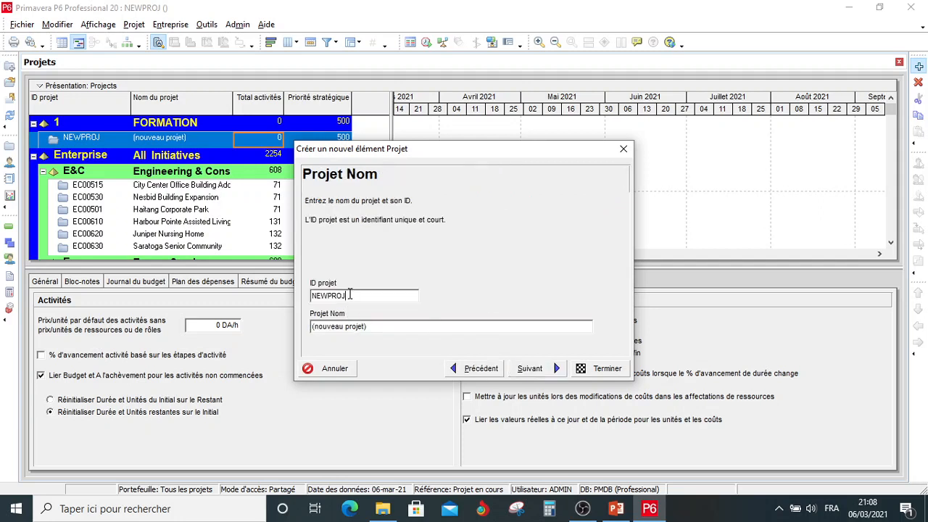
double_click(349, 294)
text(11)
drag(375, 328, 305, 329)
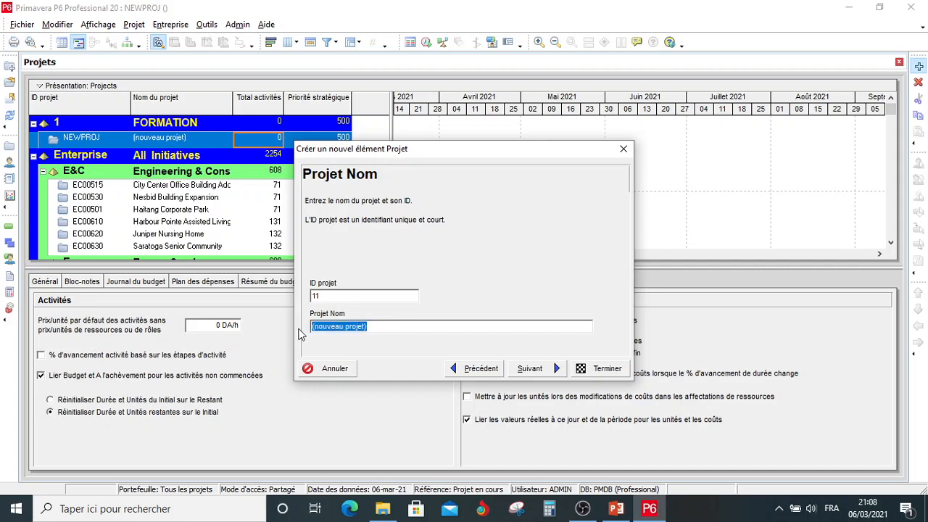
text(AVANCEMENT)
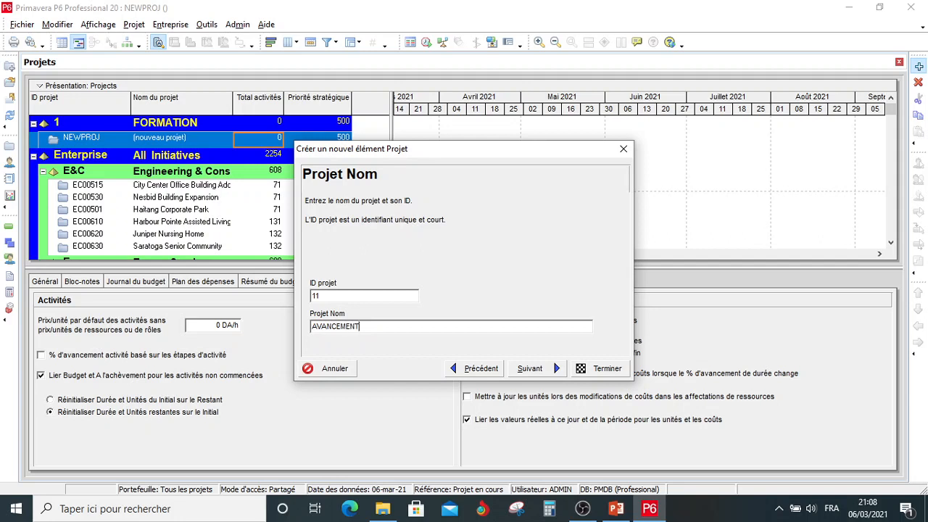
click(520, 369)
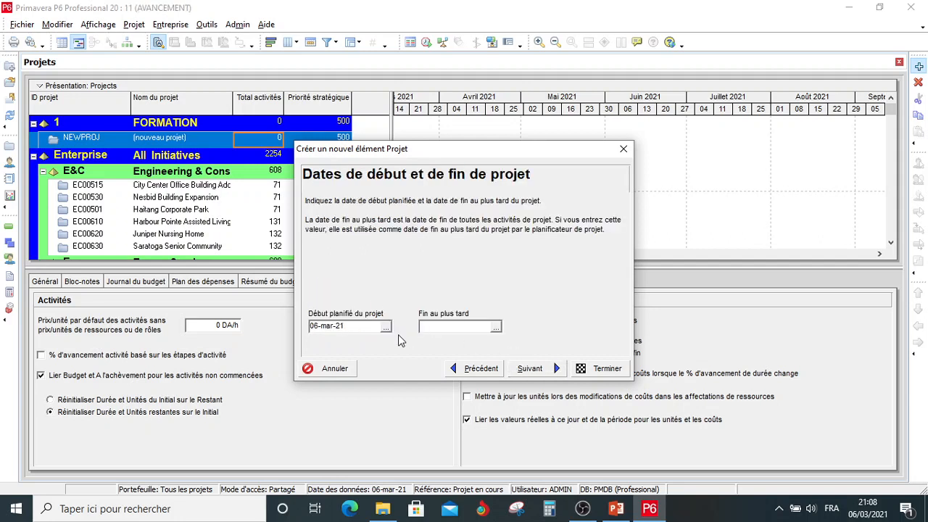
Set the planned start to 15-mar-21 and finish creating the project with the default OBS manager and rate type
click(387, 328)
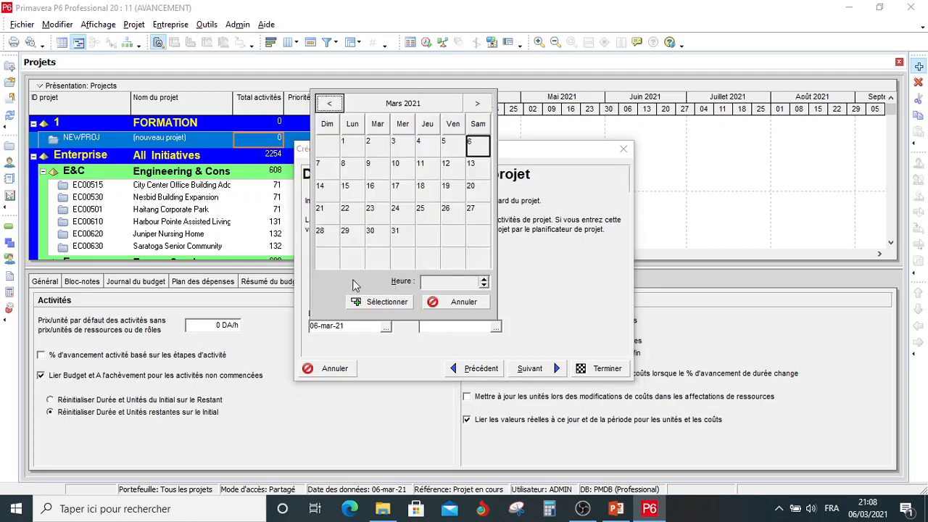
click(351, 190)
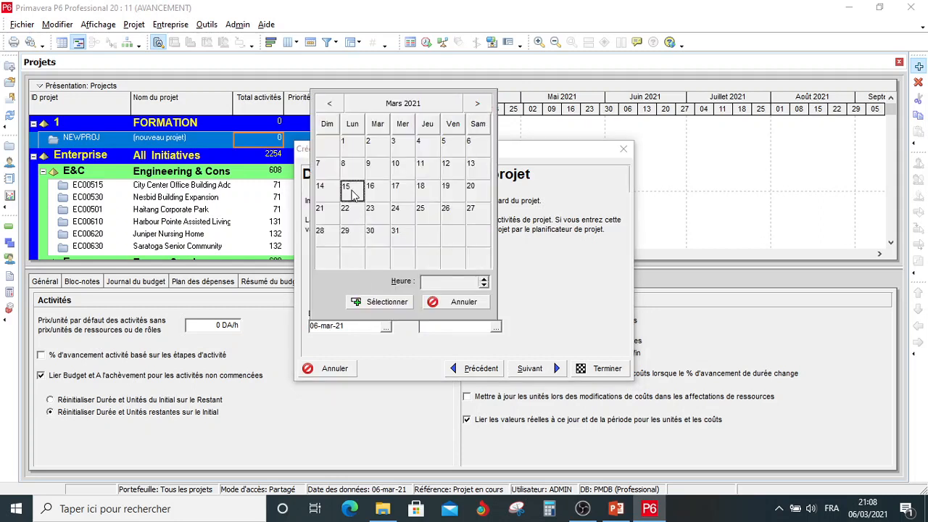
click(379, 303)
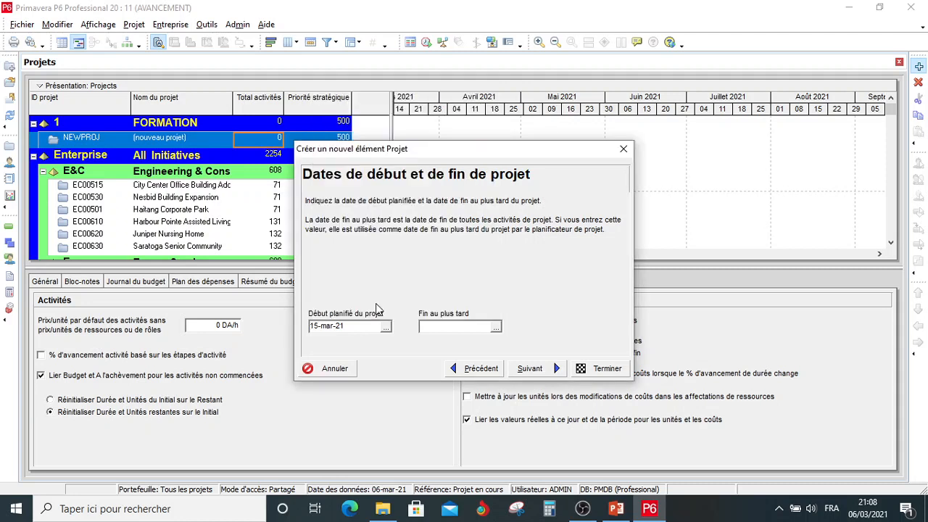
click(534, 369)
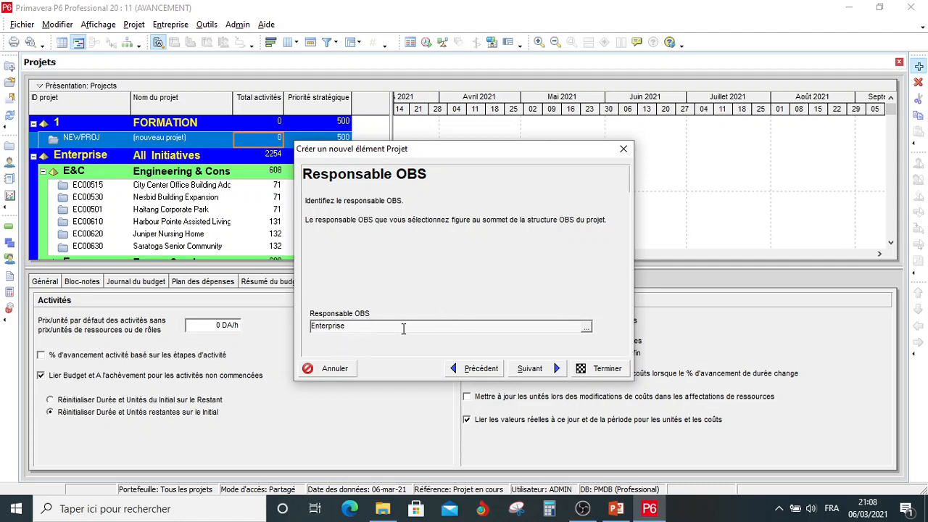
click(528, 369)
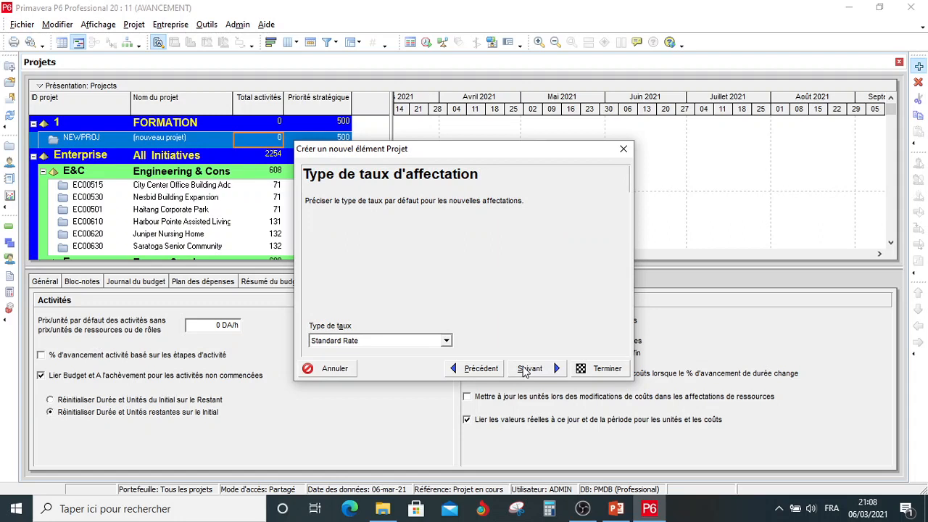
click(527, 369)
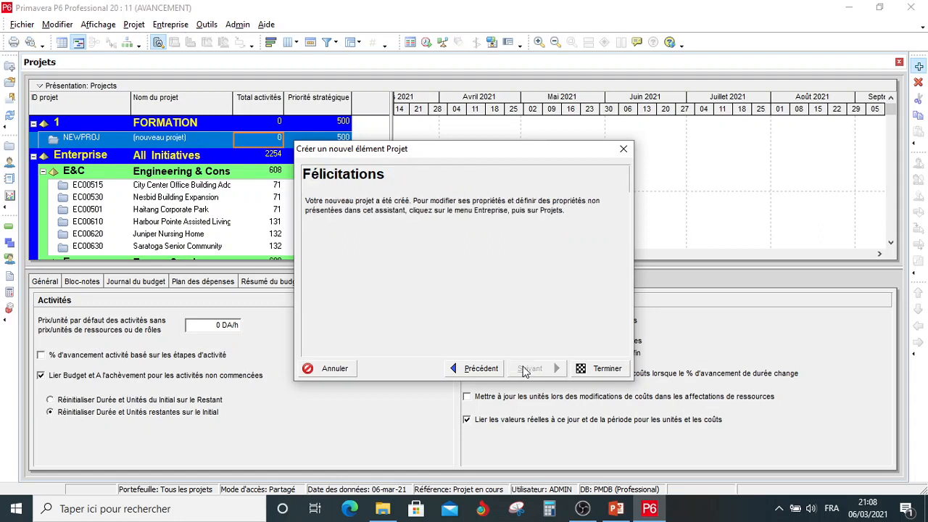
click(607, 369)
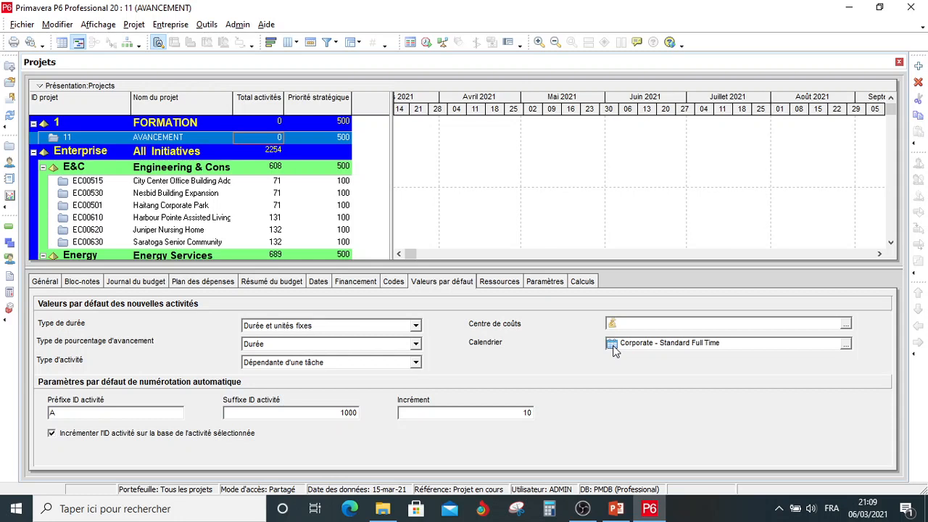
In the AVANCEMENT project's calculation settings, enable activity percent complete based on activity steps
click(574, 283)
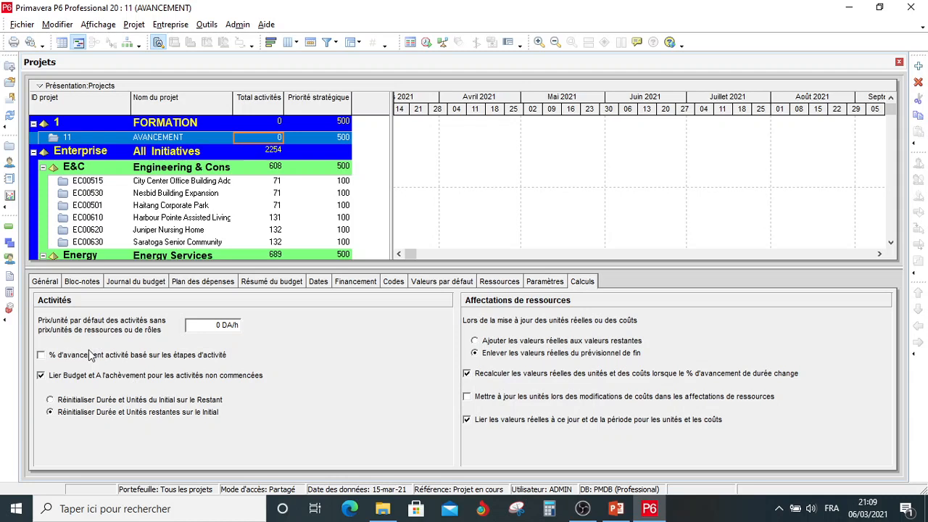
click(40, 355)
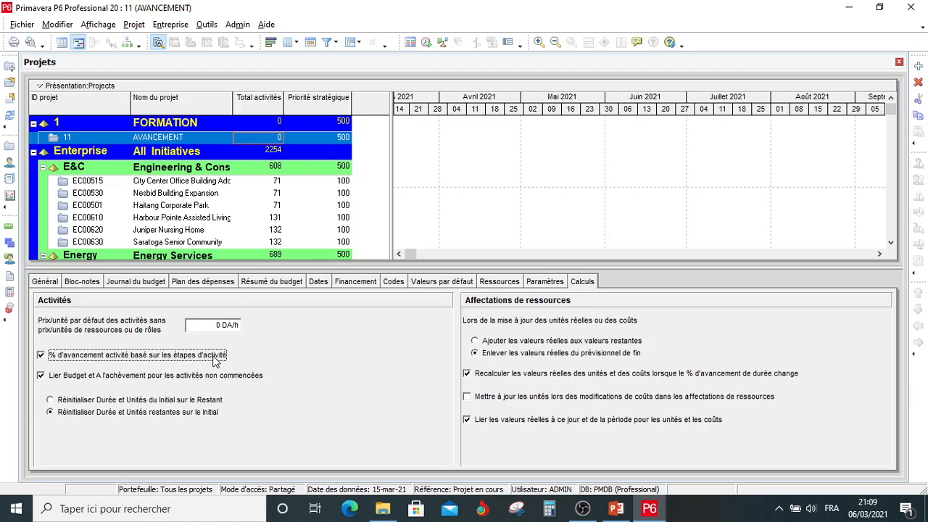
Review the earned value calculation techniques in the admin preferences
click(240, 26)
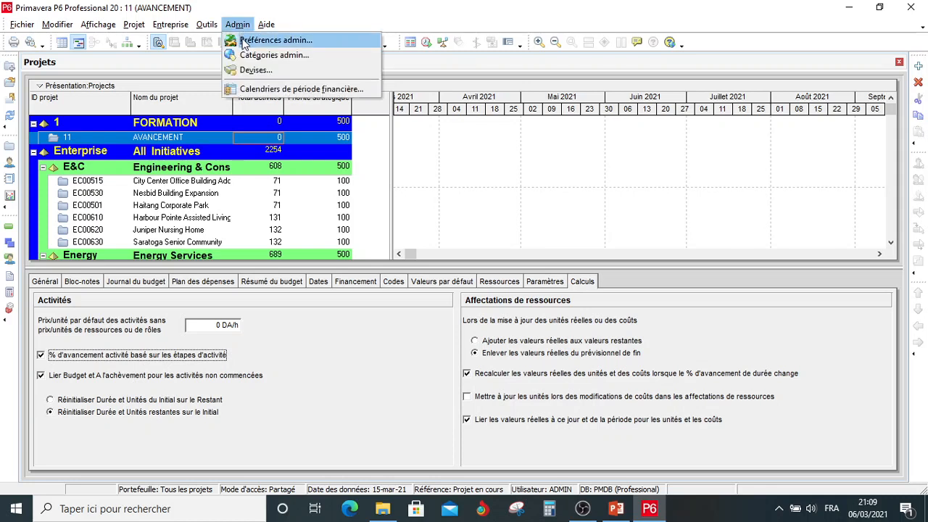
click(274, 40)
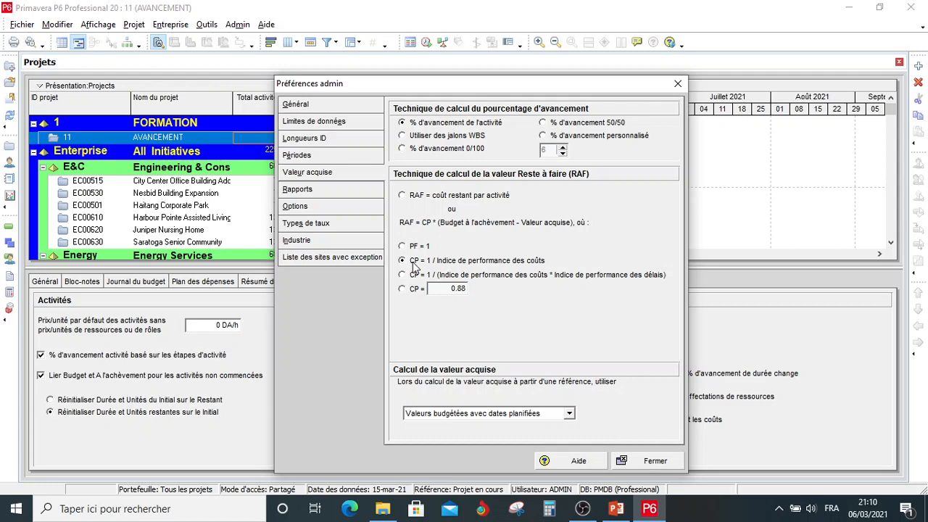
click(650, 464)
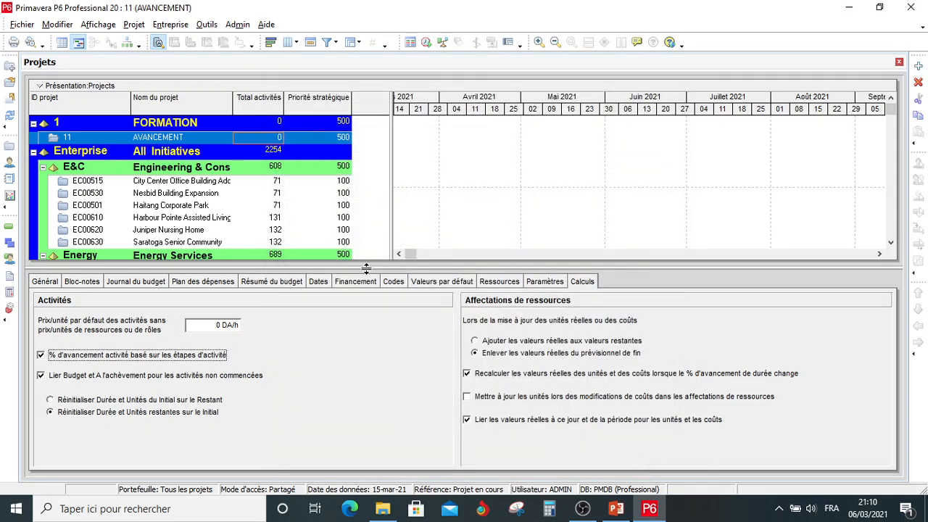
Open the AVANCEMENT project and show the activity details below its activity table
right_click(215, 135)
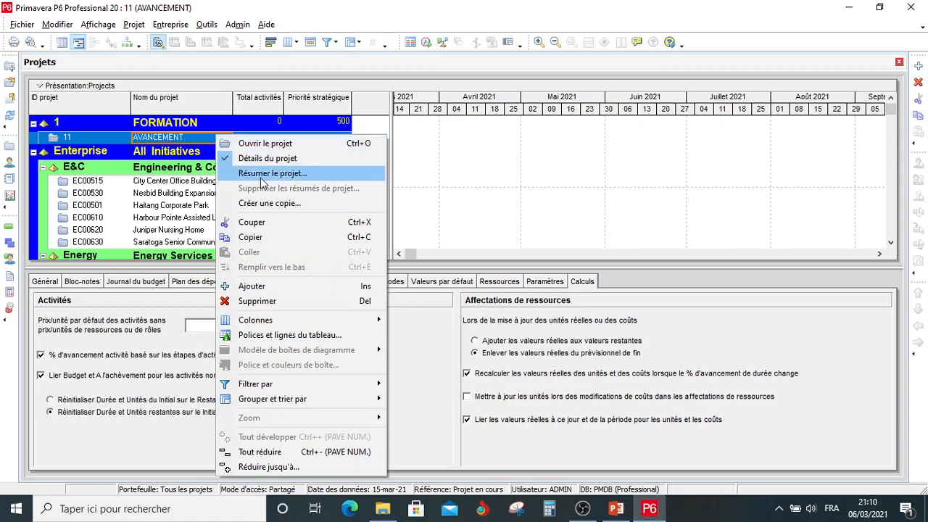
click(291, 145)
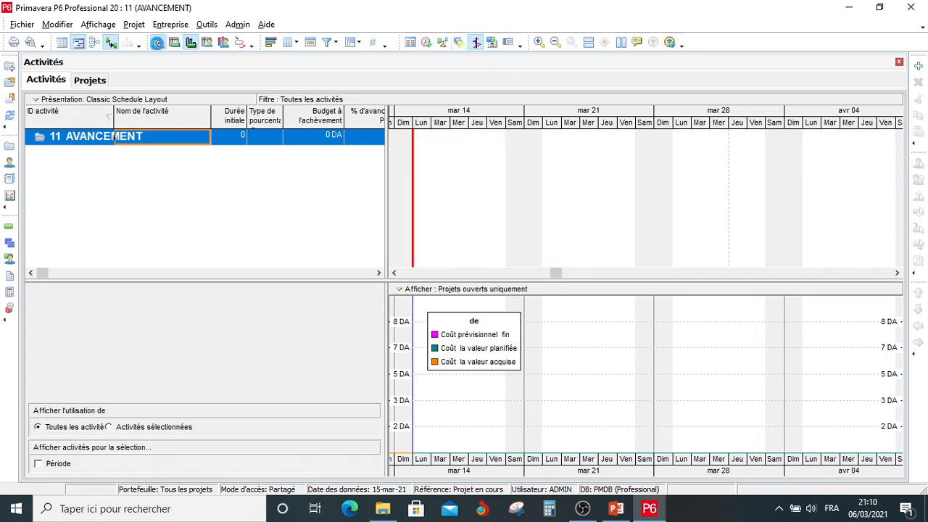
click(157, 42)
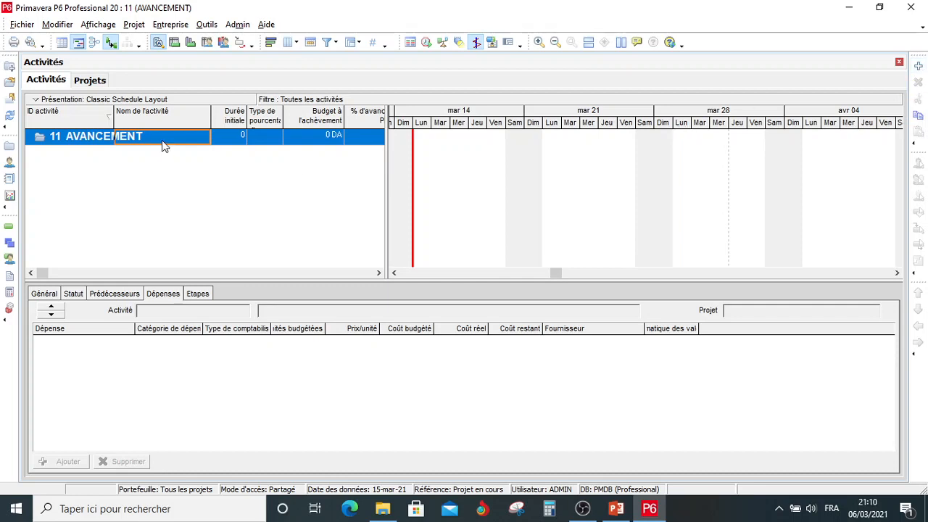
Add an activity named GENIE CIVIL with an original duration of 8 days
click(919, 66)
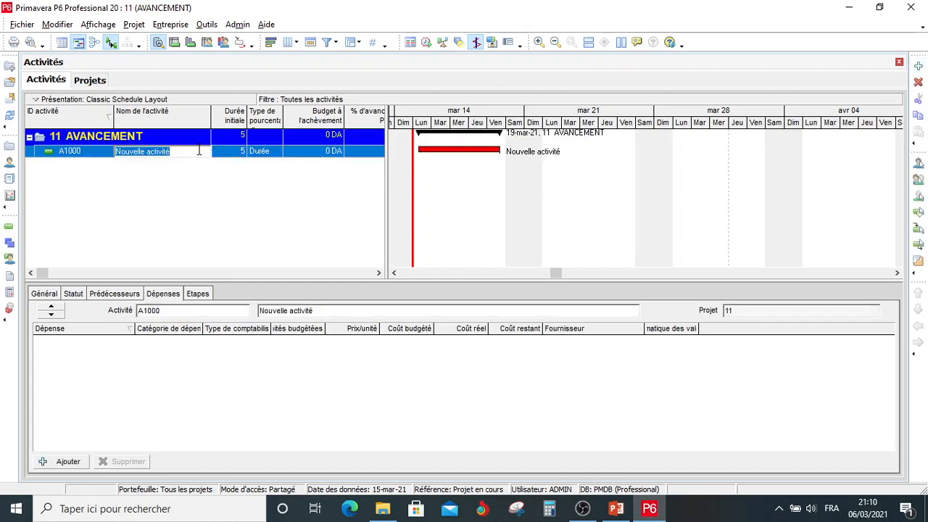
text(GENIE )
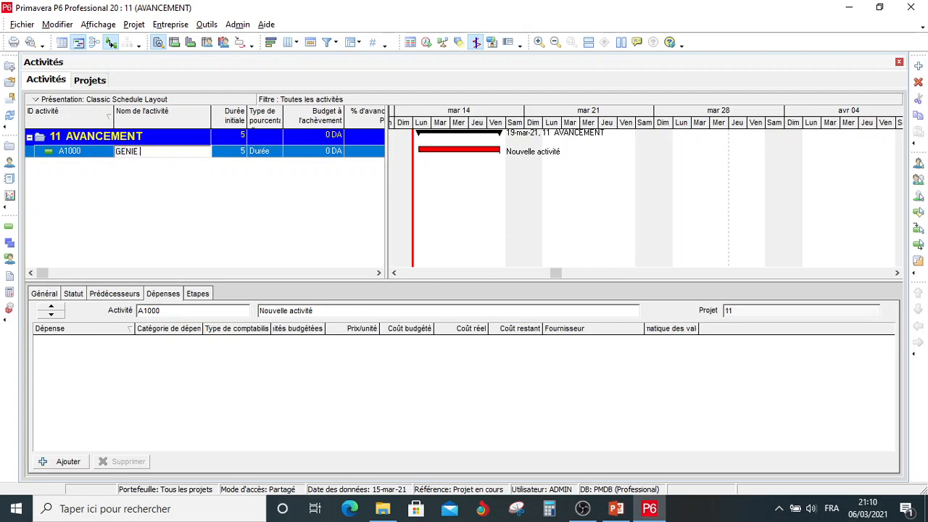
text(CIVIL)
click(236, 152)
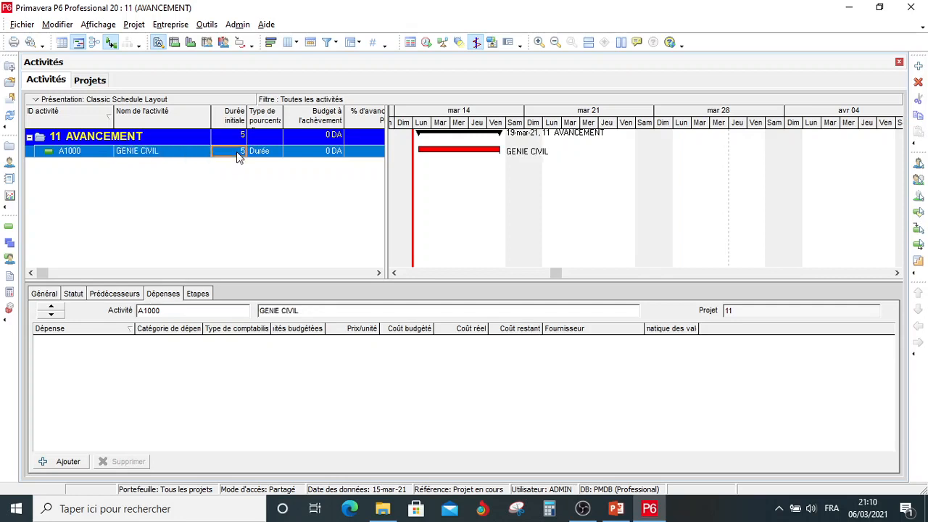
text(8)
click(235, 179)
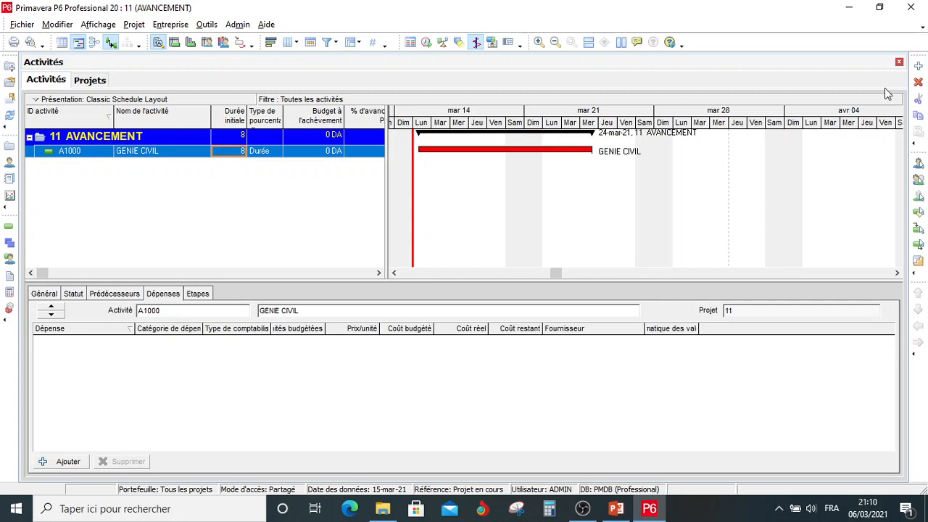
Add a second activity named EQUIPEMENT with an original duration of 6 days
click(919, 66)
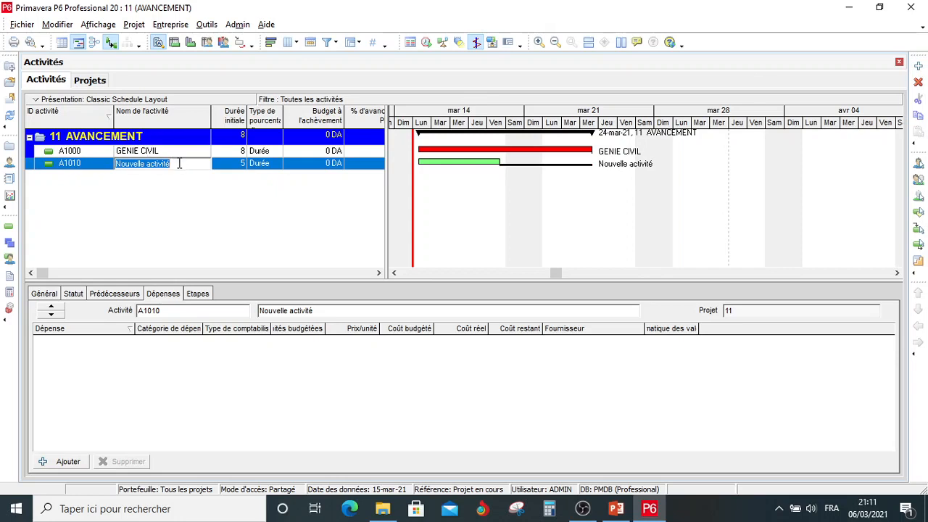
text(EQ)
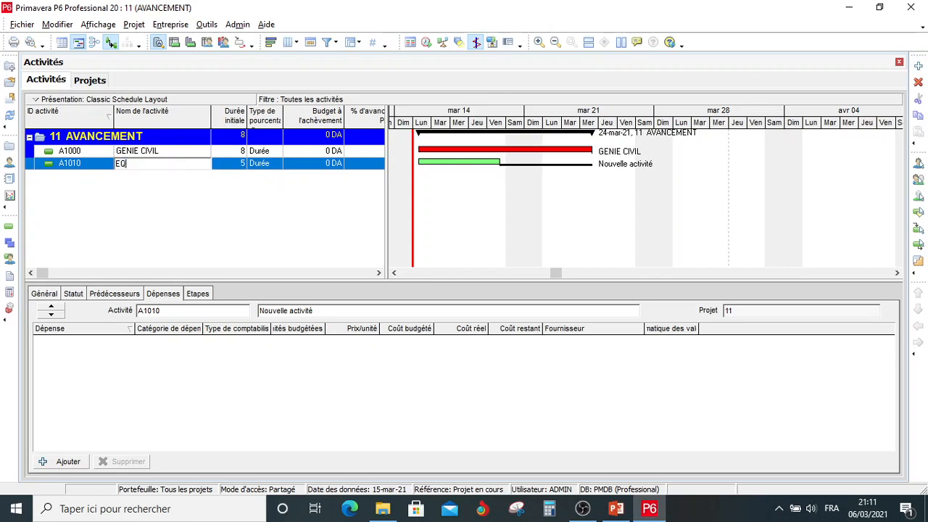
text(UIPEMENT)
click(243, 166)
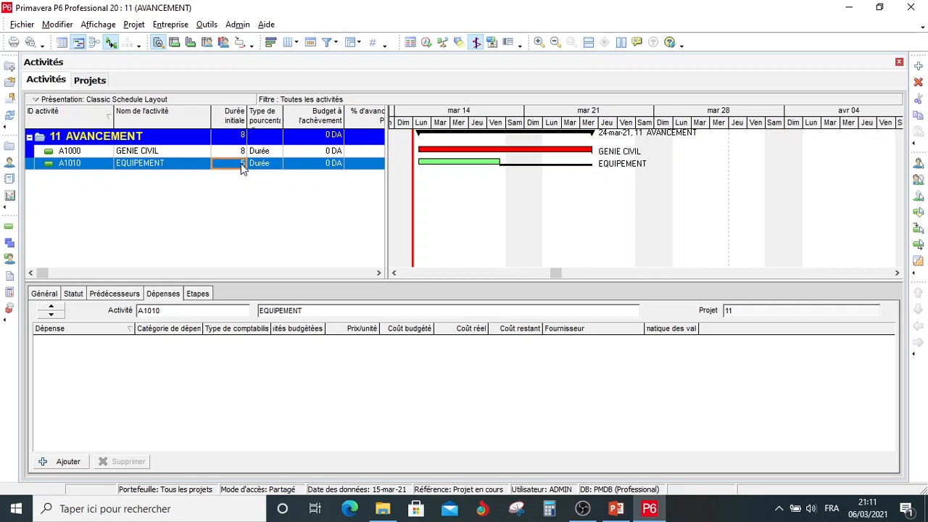
text(6)
key(Return)
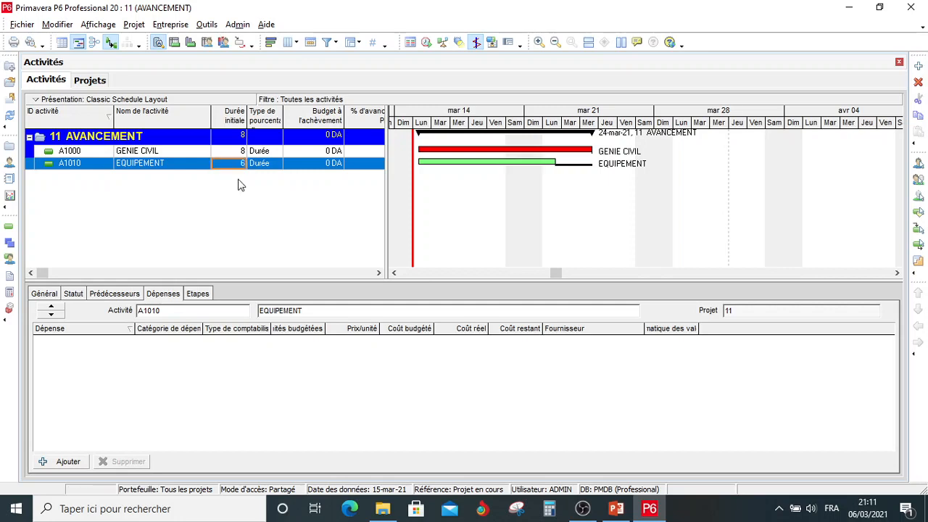
click(184, 166)
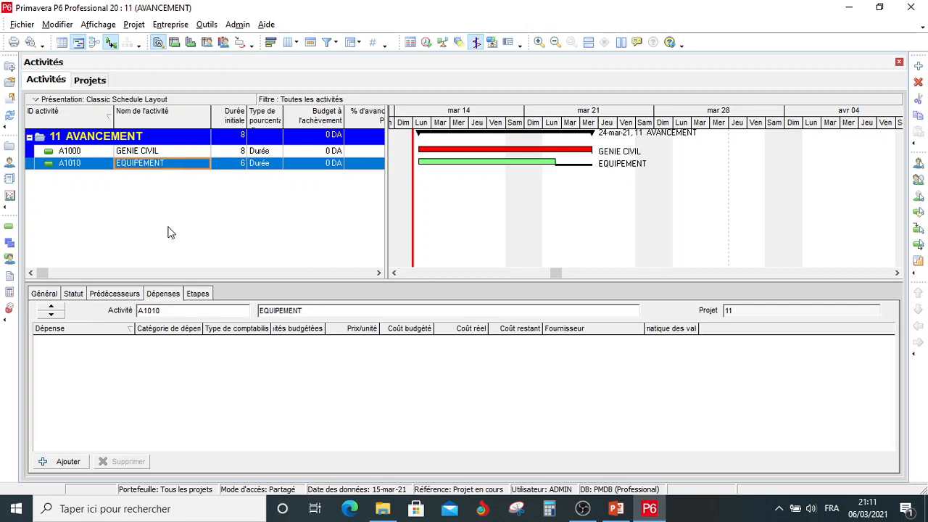
click(170, 165)
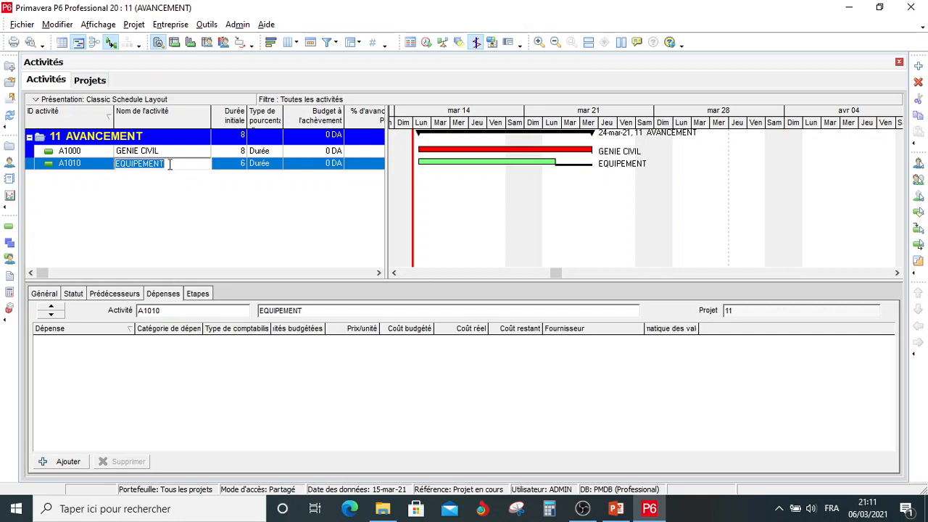
Assign GENIE CIVIL as the predecessor of the EQUIPEMENT activity
click(223, 168)
click(226, 167)
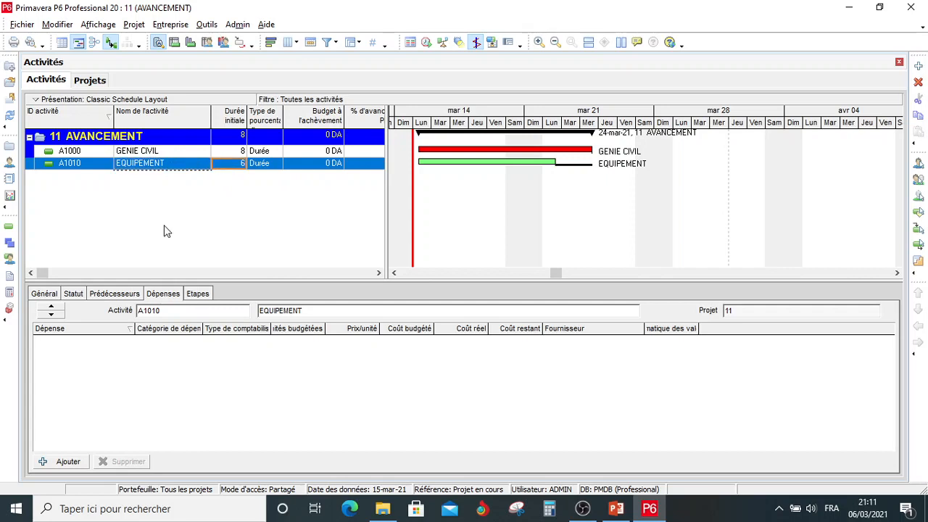
click(113, 294)
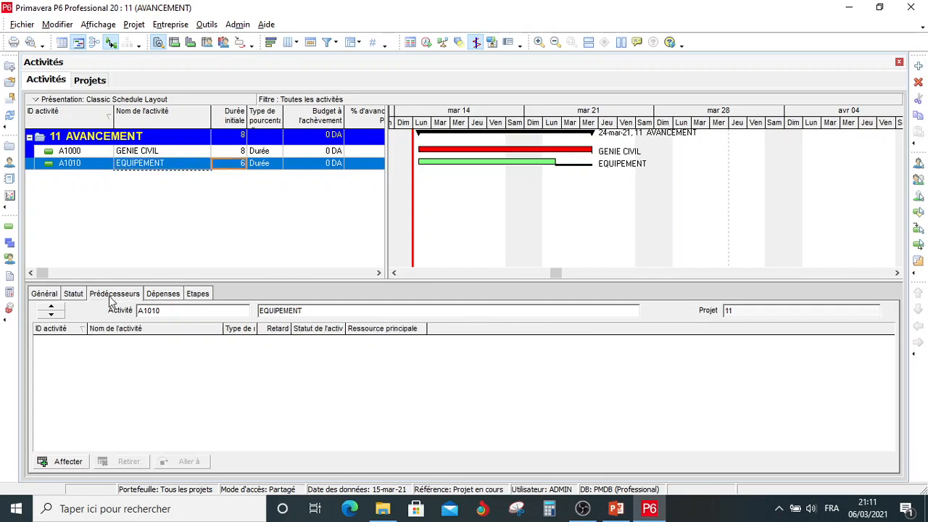
click(65, 461)
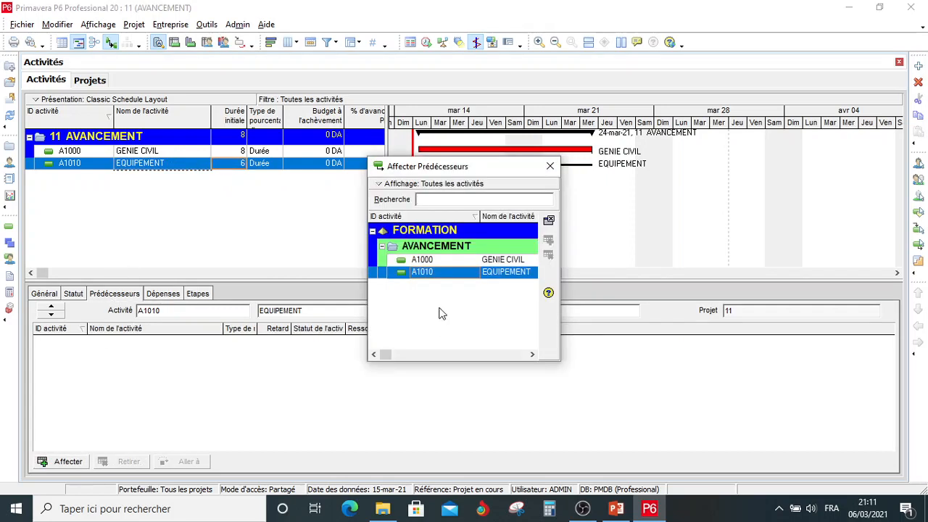
click(501, 263)
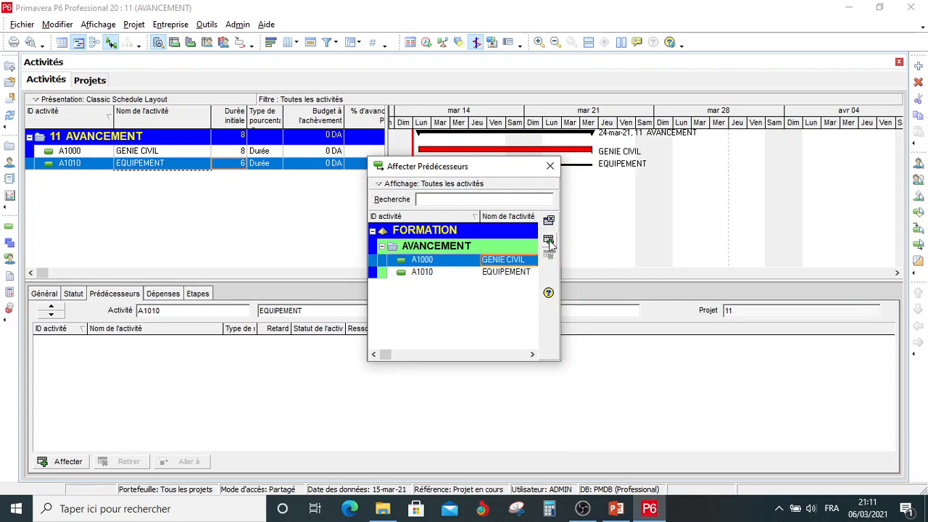
click(549, 241)
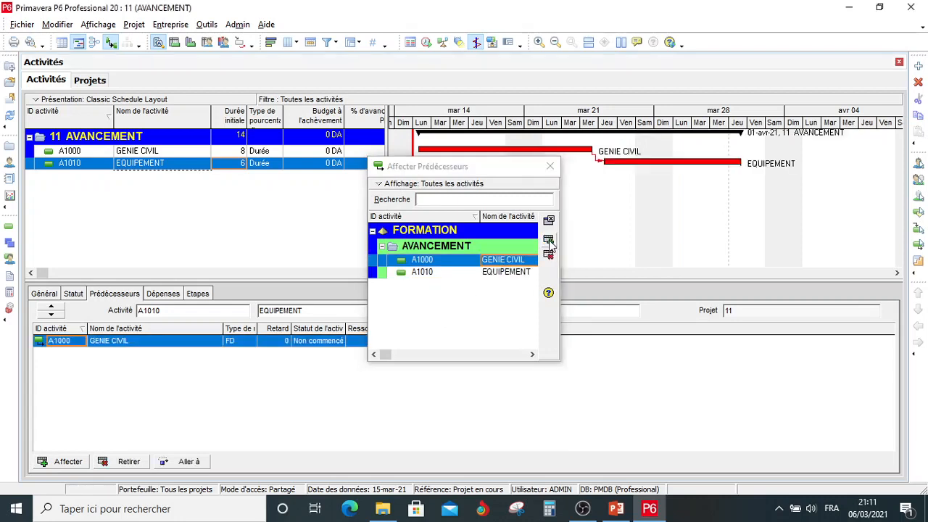
click(550, 171)
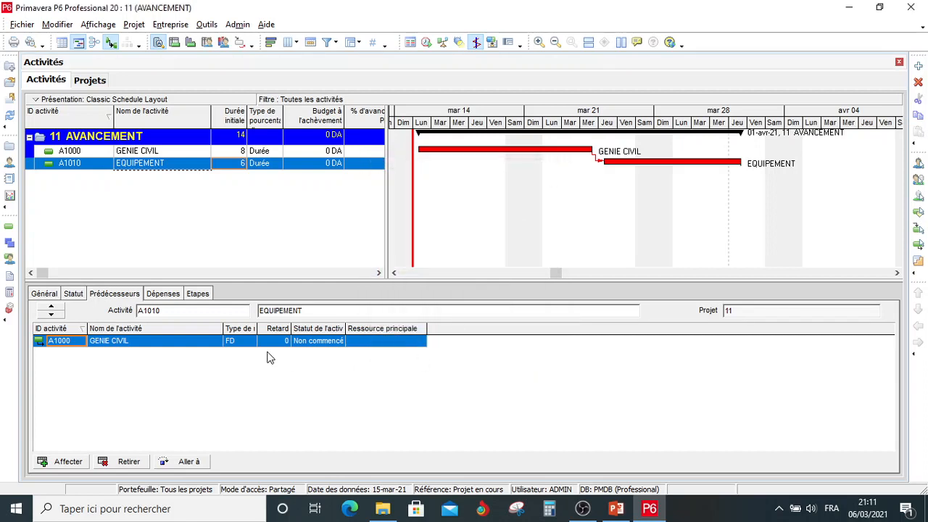
Set the GENIE CIVIL predecessor relationship to type FD with a lag of -4
click(244, 343)
click(244, 346)
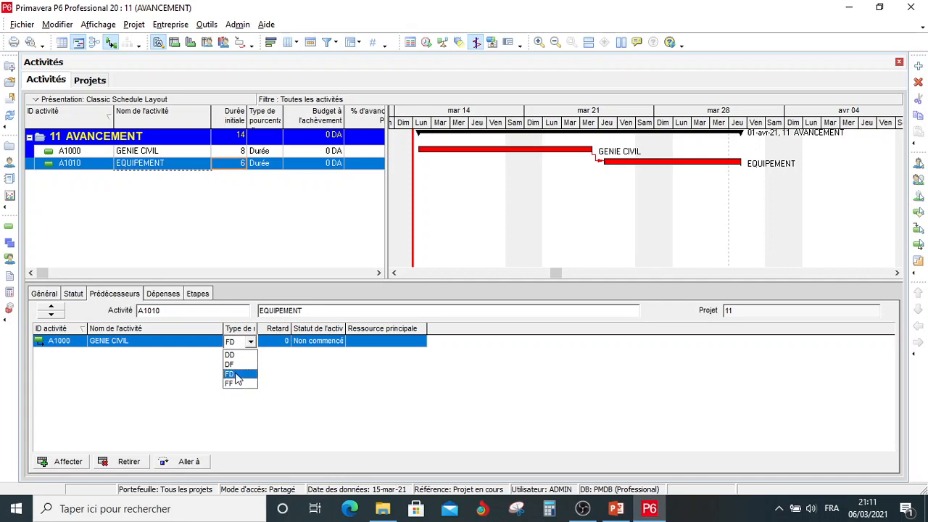
click(235, 375)
click(281, 345)
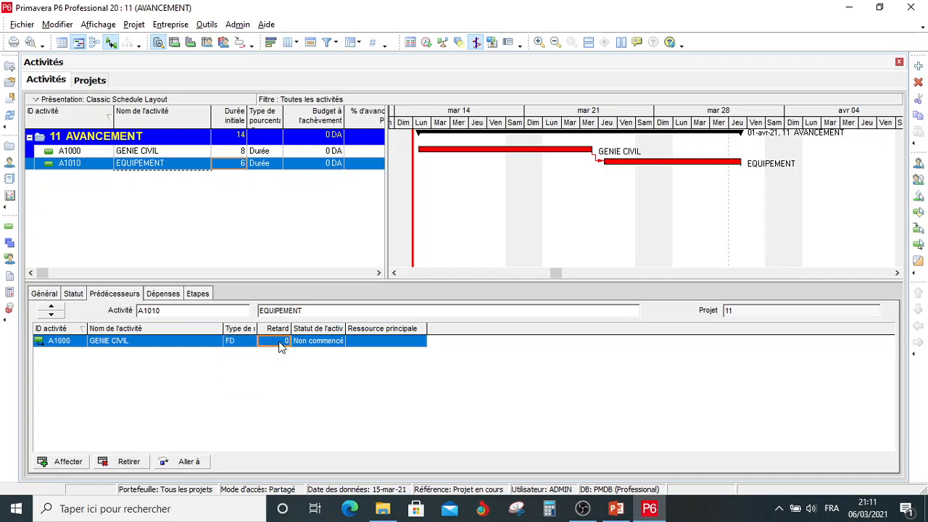
text(-4)
click(273, 366)
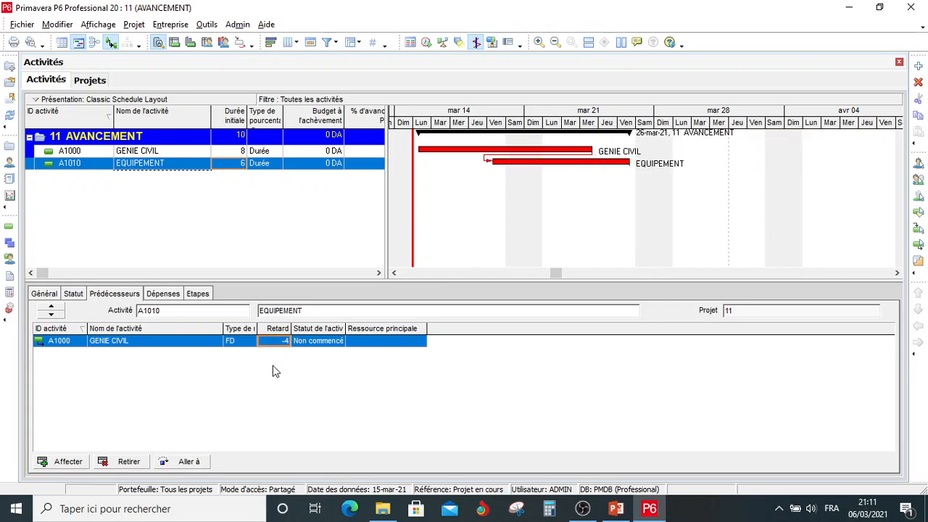
Check the general scheduling options of the AVANCEMENT project and schedule it with its own data date
click(427, 43)
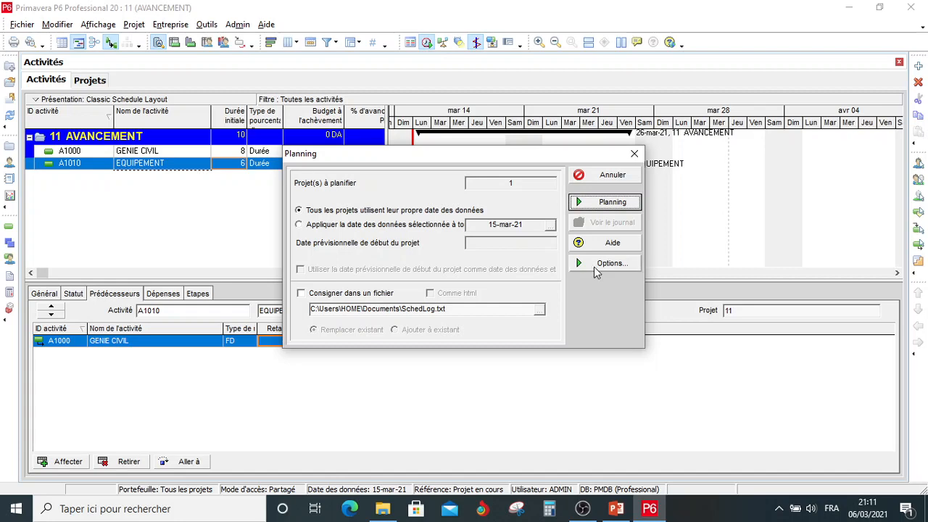
click(608, 263)
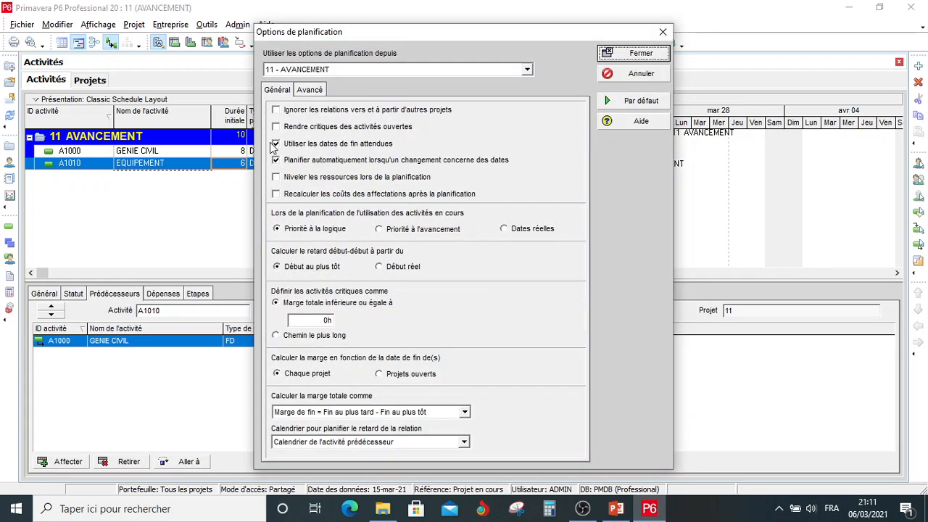
click(647, 58)
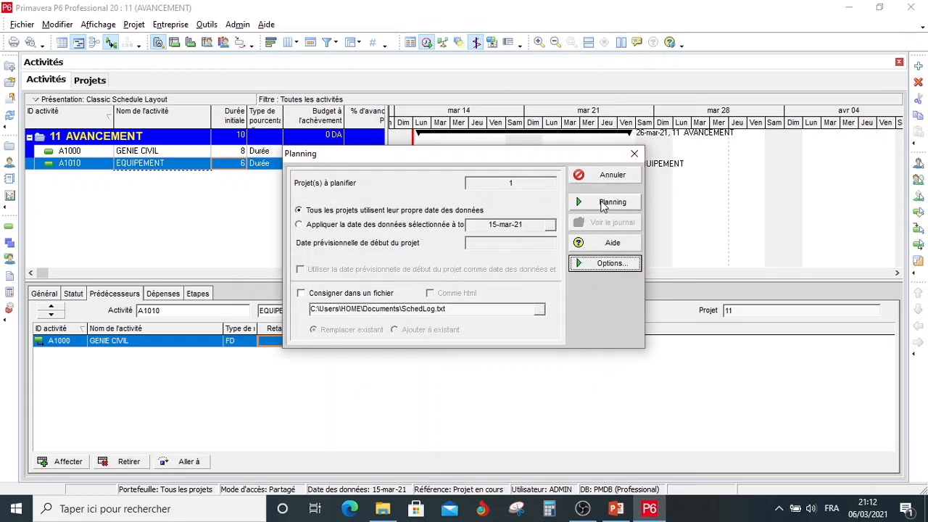
click(606, 203)
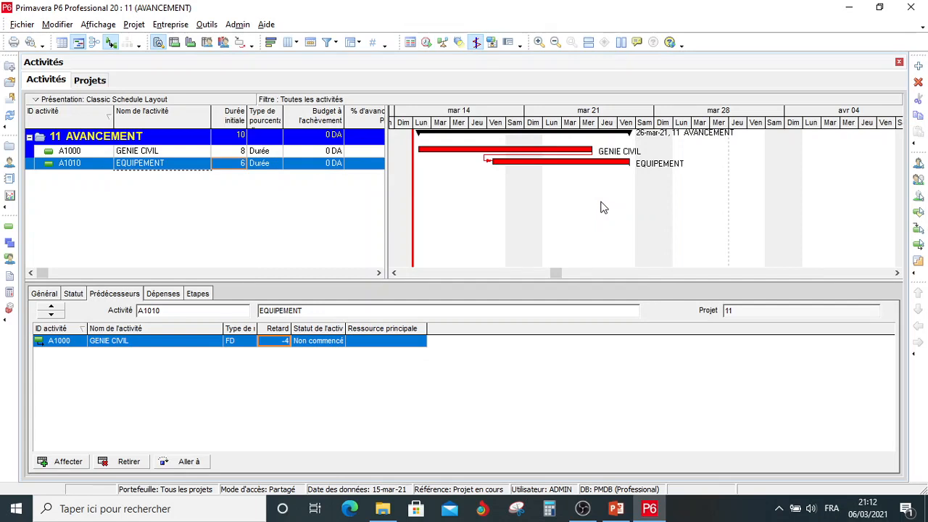
Add an expense named DEPENSE to GENIE CIVIL with a budgeted cost of 80,000 DA
click(165, 152)
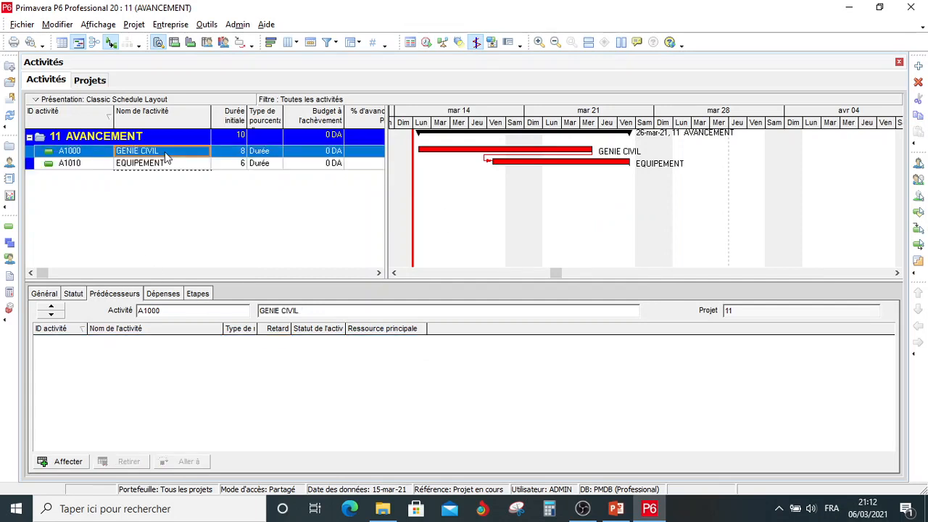
click(170, 297)
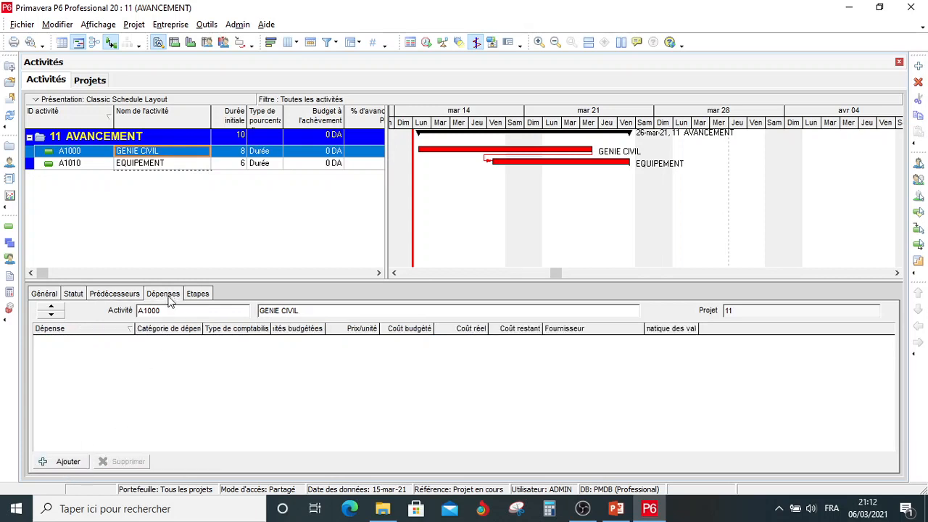
click(68, 462)
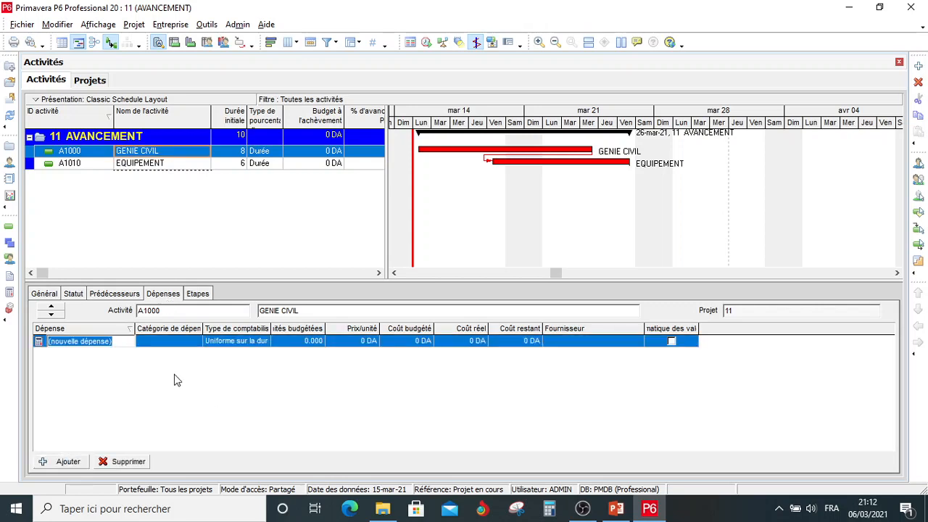
text(DEPENSE)
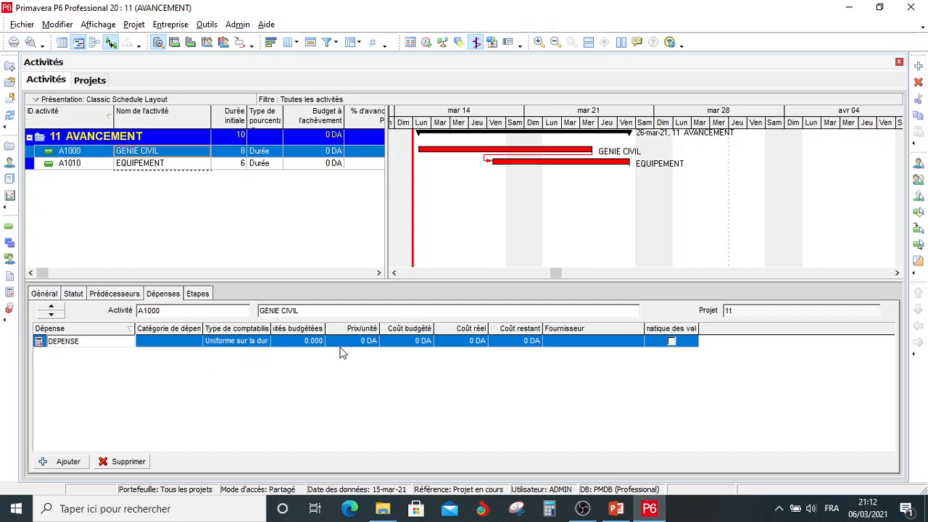
click(414, 344)
text(0000)
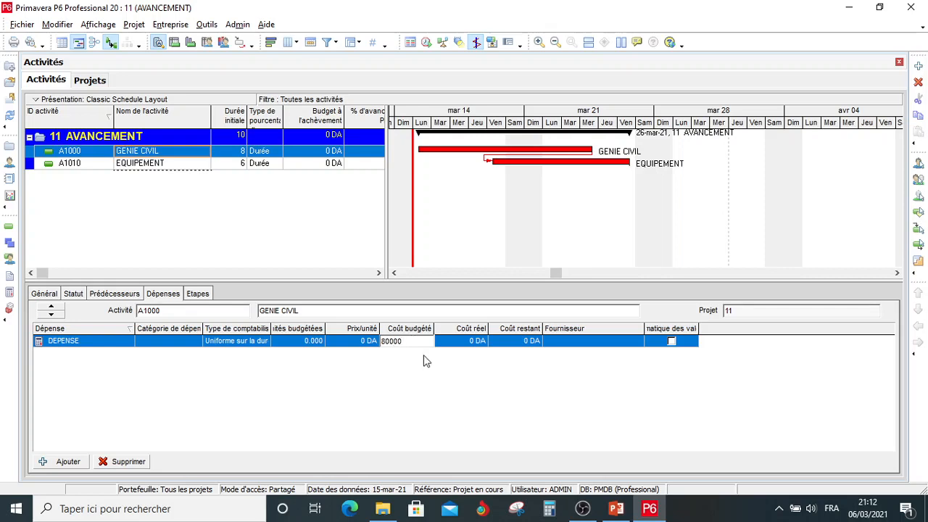
key(Return)
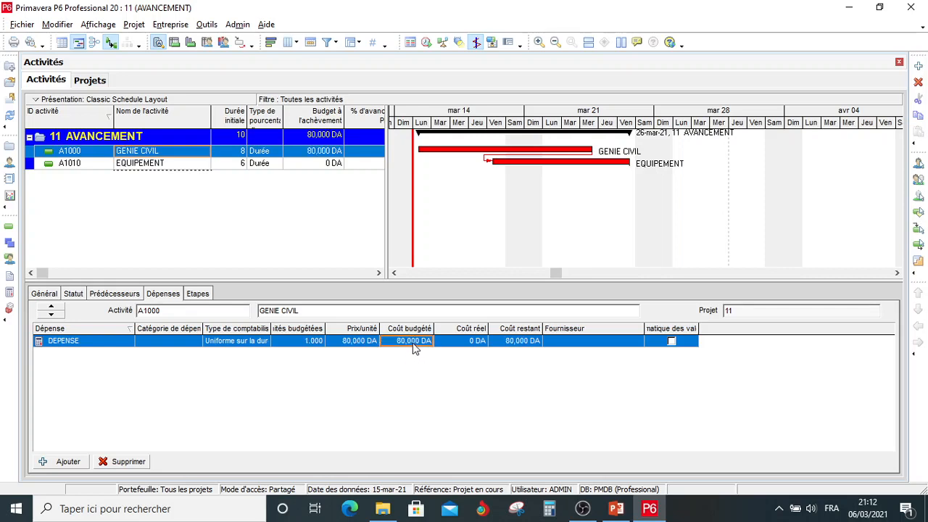
Add an expense to EQUIPEMENT with a budgeted cost of 600,000 DA, keeping the default expense name
click(174, 167)
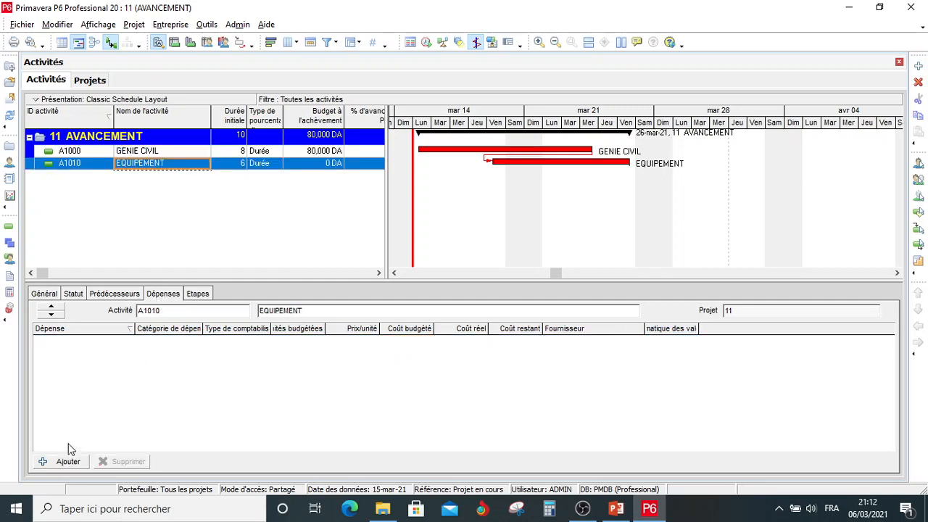
click(67, 461)
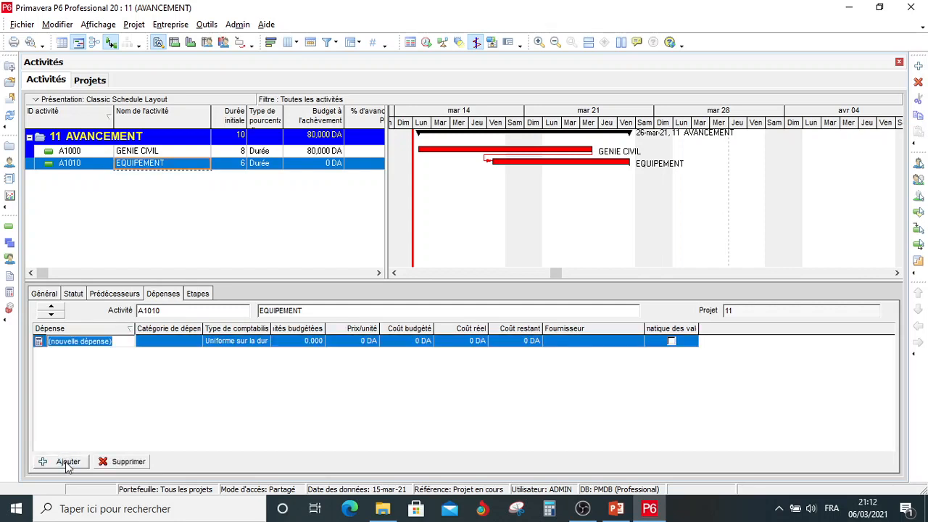
click(424, 342)
text(6)
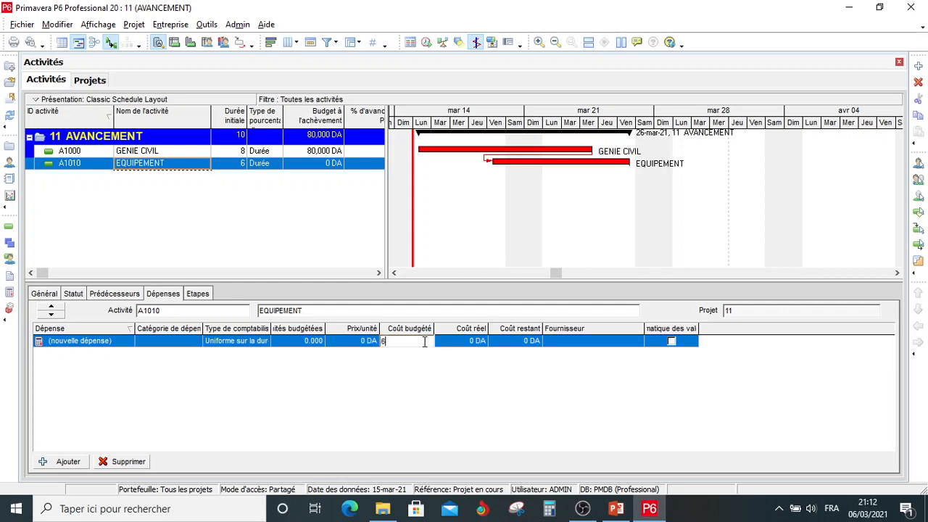
text(00000)
key(Return)
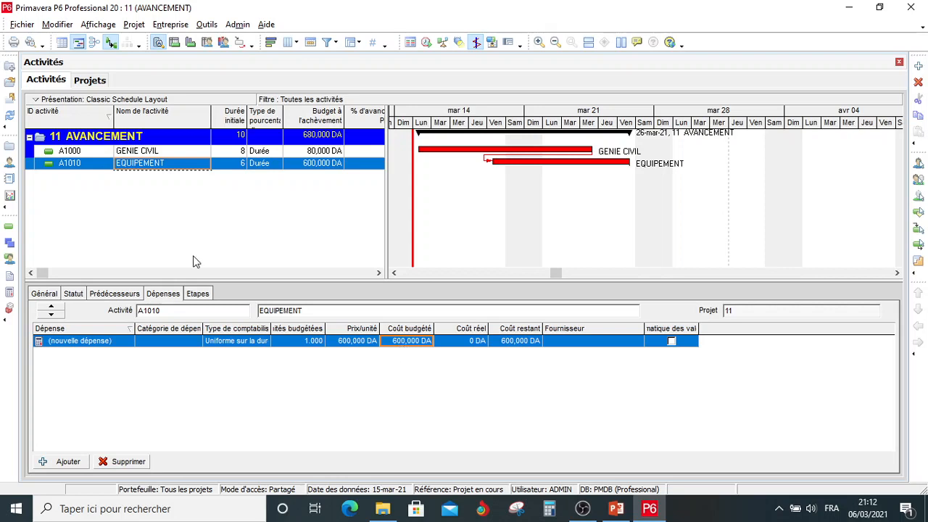
Show the Etapes details of EQUIPEMENT and widen the step table to reveal its weight columns
click(198, 295)
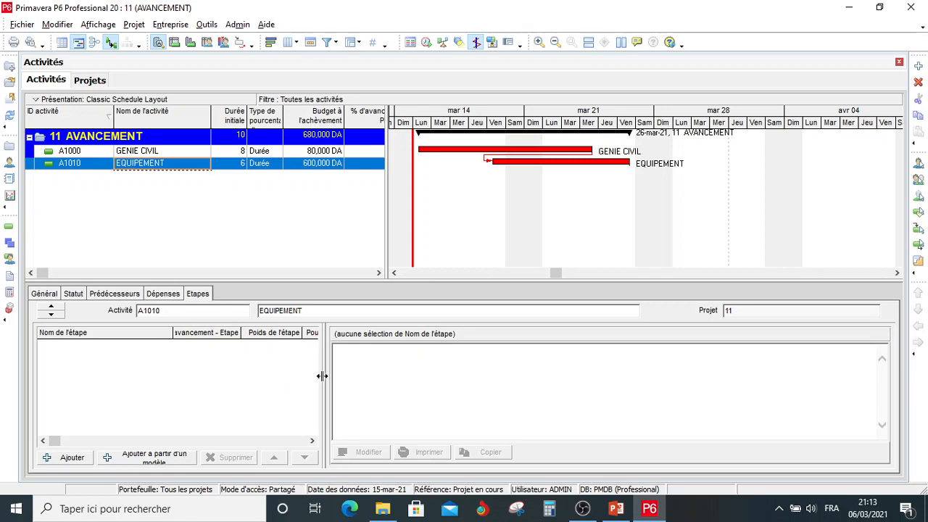
drag(323, 376, 436, 374)
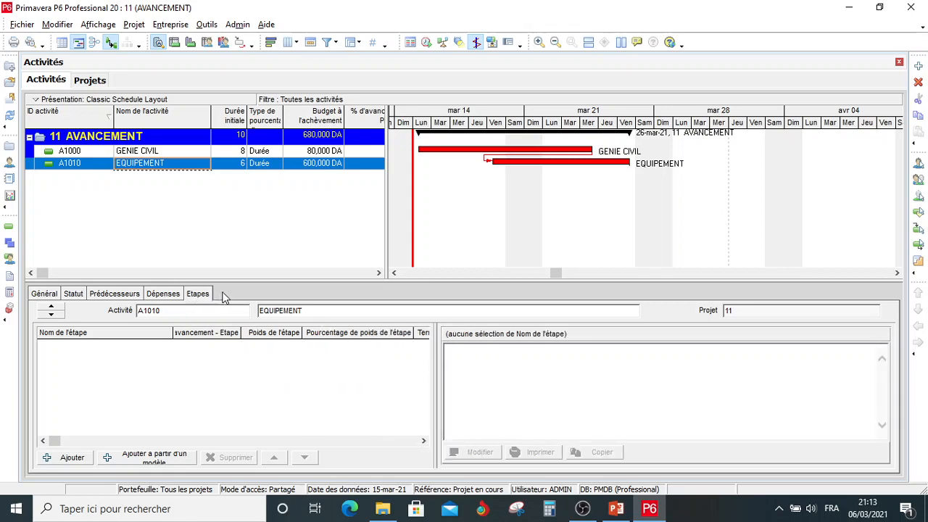
Remove Etapes from the displayed activity details, add it back, and accept the customization
right_click(224, 298)
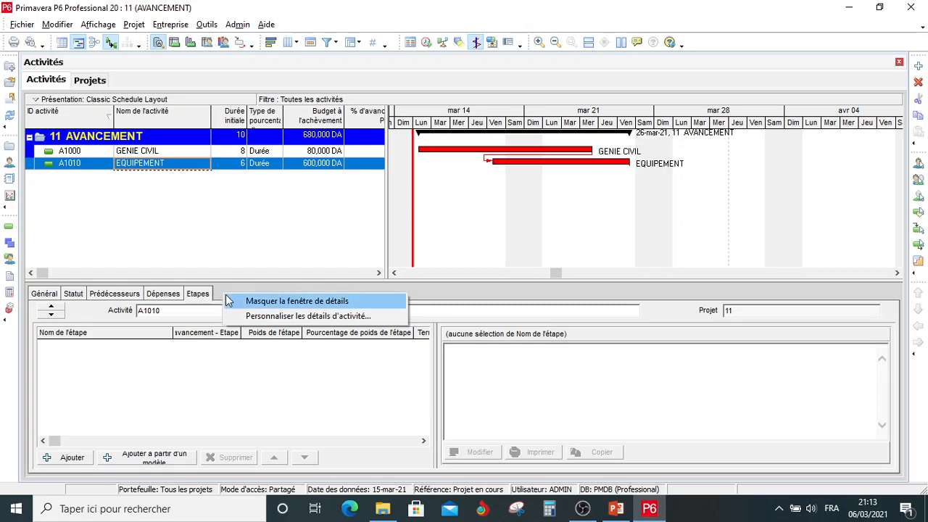
click(252, 319)
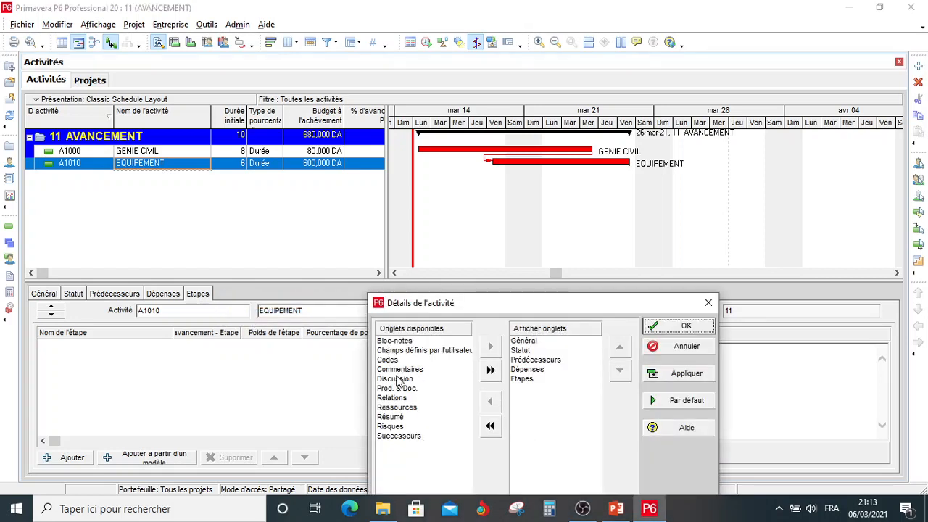
click(521, 379)
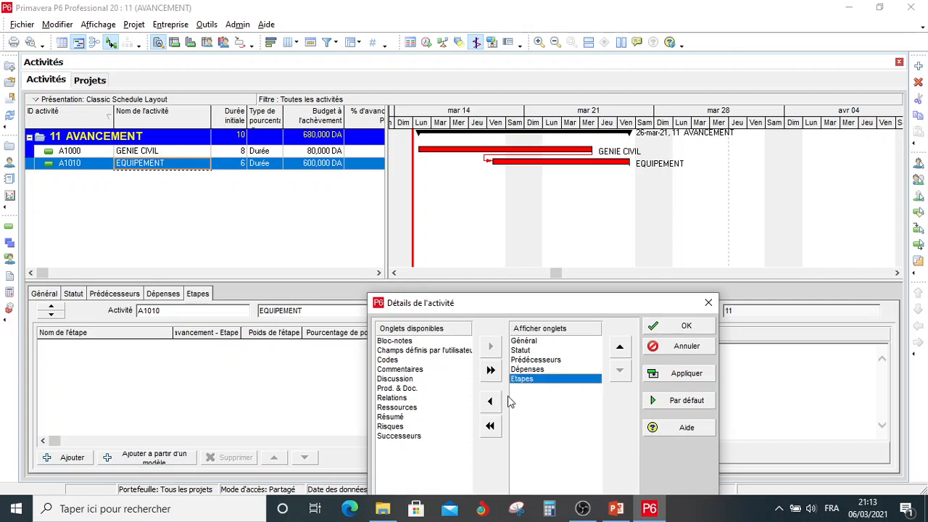
click(490, 402)
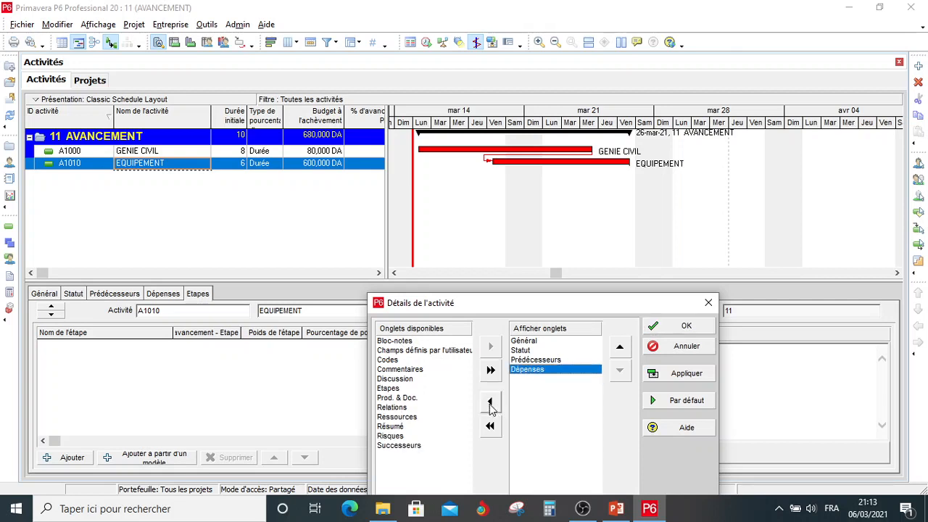
click(392, 389)
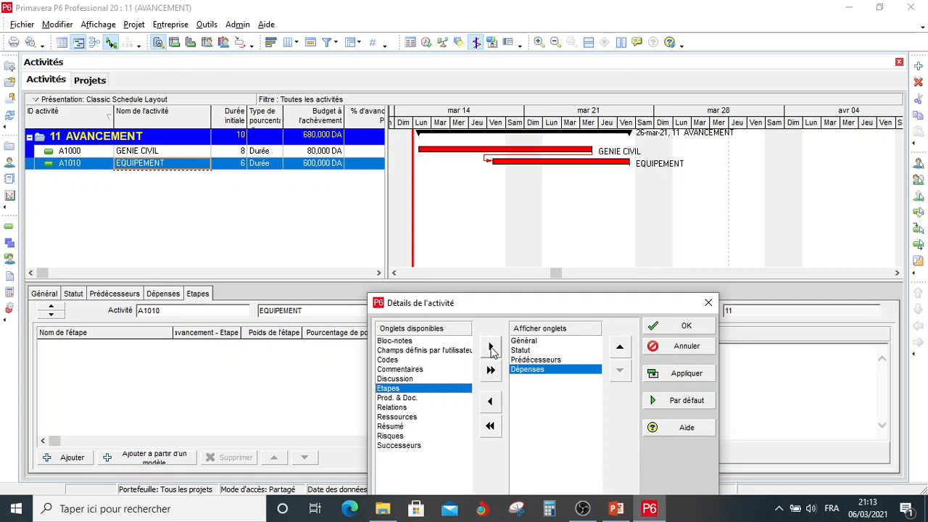
click(491, 348)
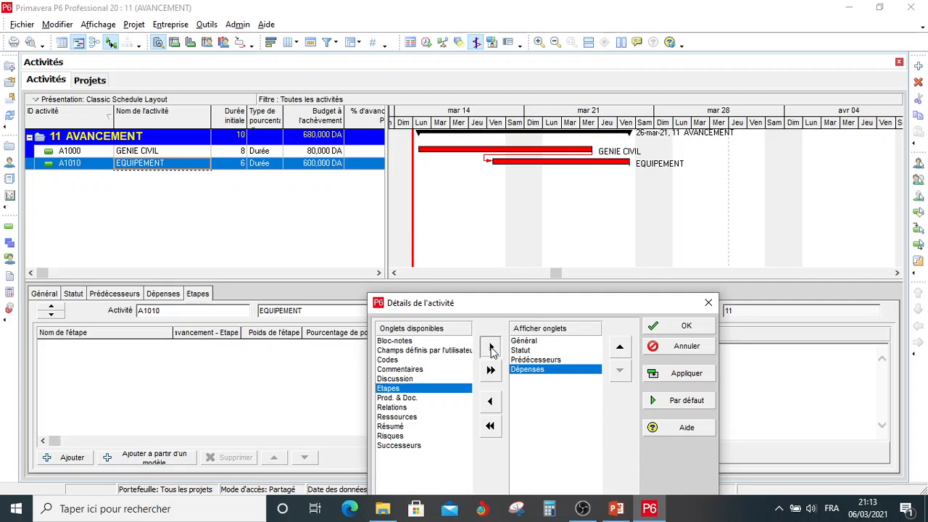
click(687, 328)
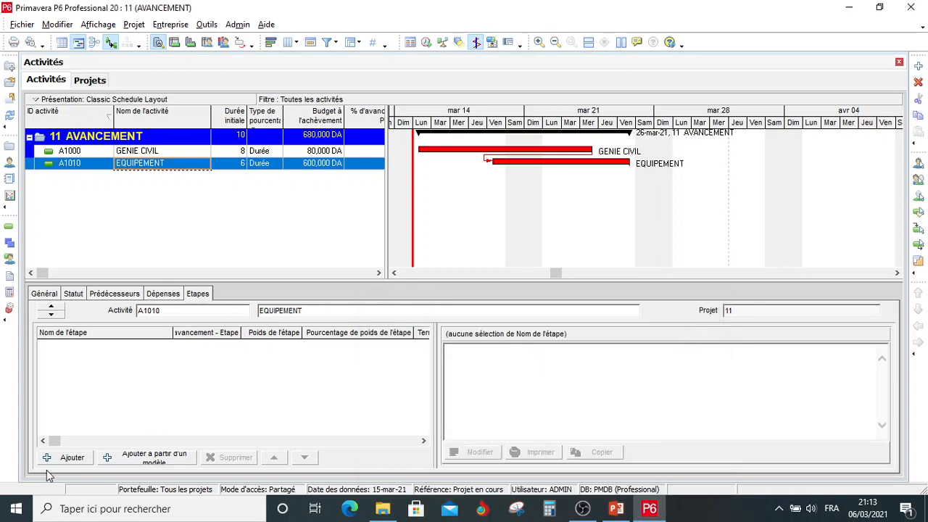
Add two steps named COMMANDE and FABRICATION to the EQUIPEMENT activity
click(70, 459)
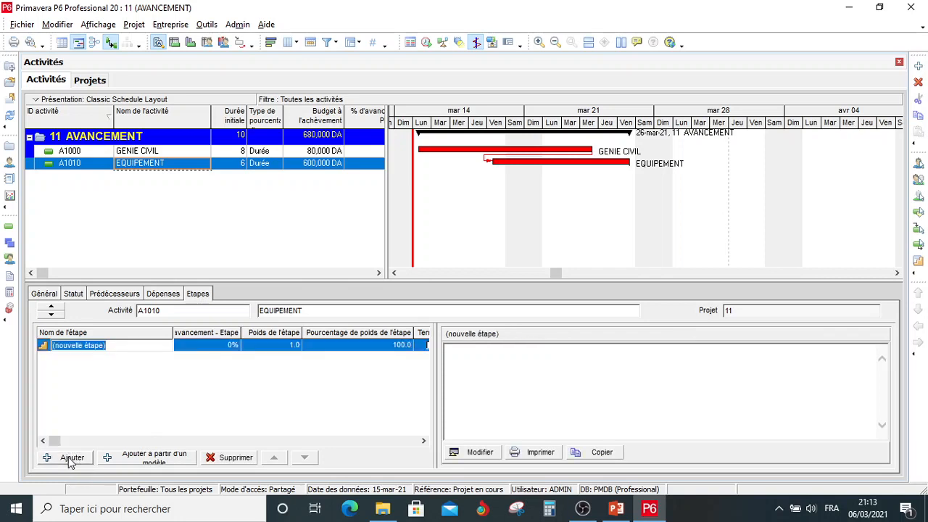
click(131, 348)
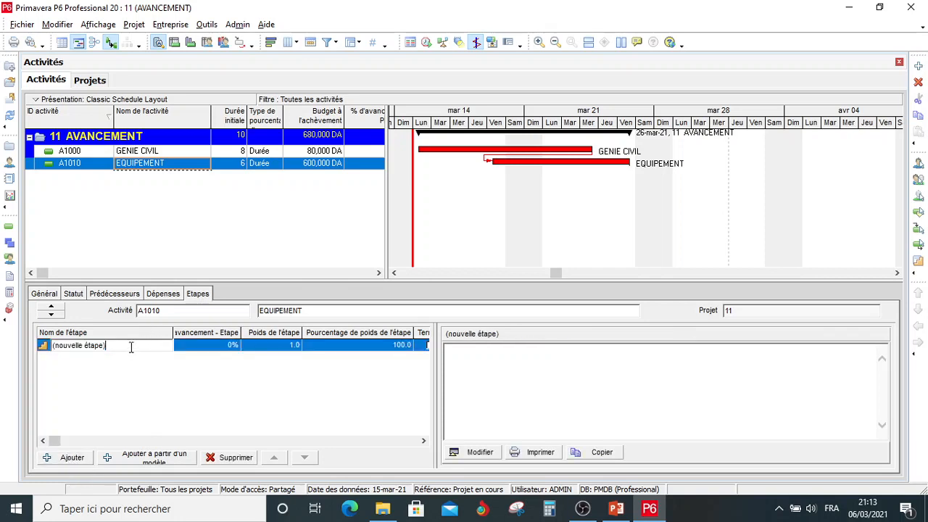
double_click(124, 347)
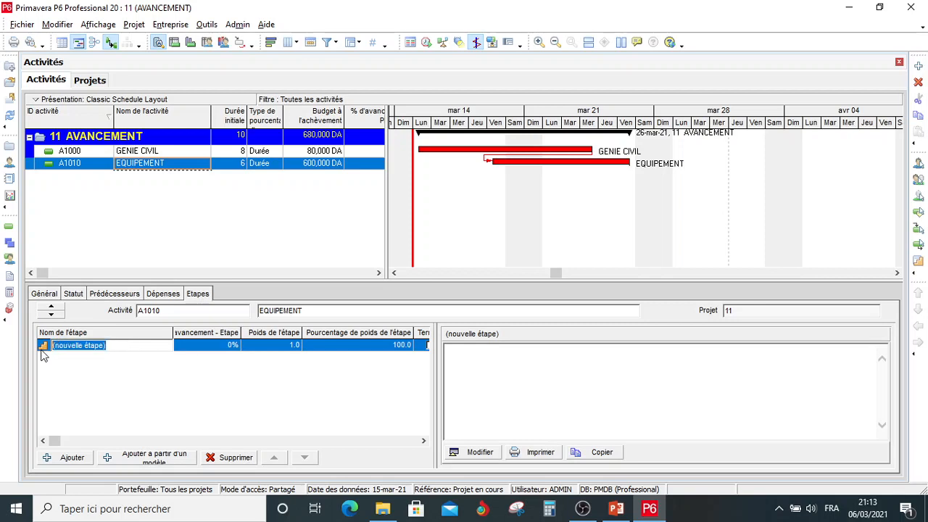
text(COMMANDE)
click(72, 458)
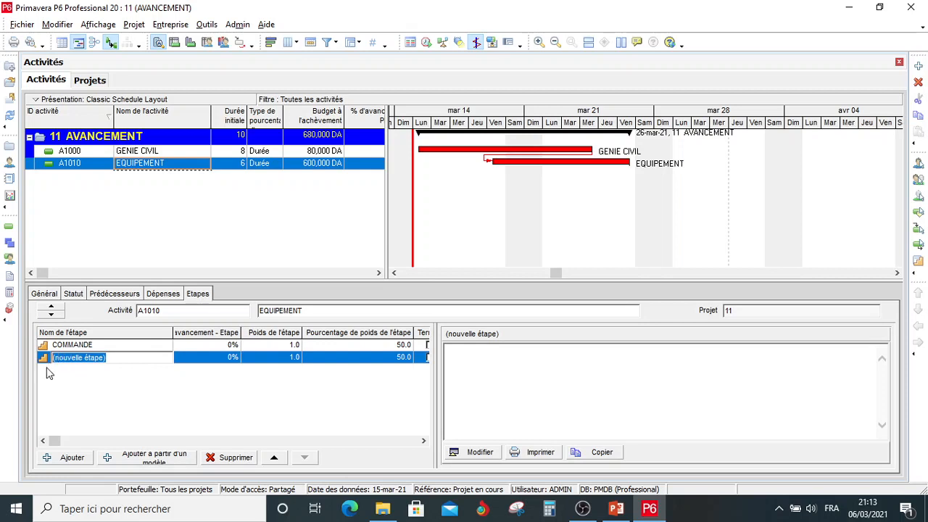
text(FABR)
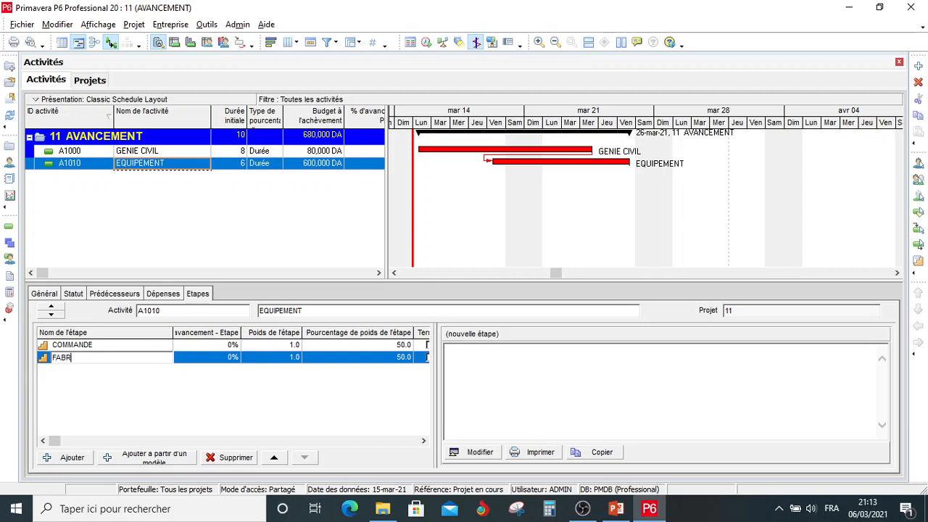
text(ICATION)
Add three more steps to EQUIPEMENT, named LIVRAISON, INSTALLATION and ESSAI
click(72, 458)
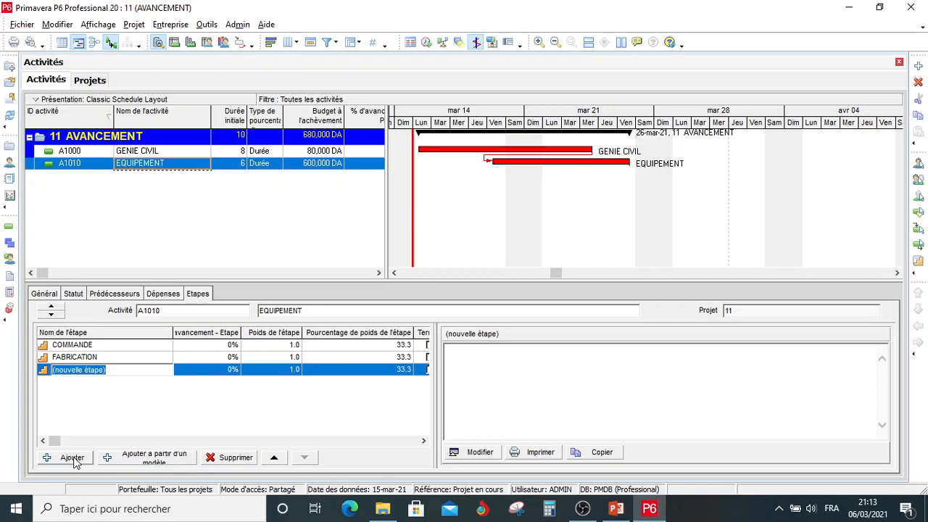
text(LIVRA)
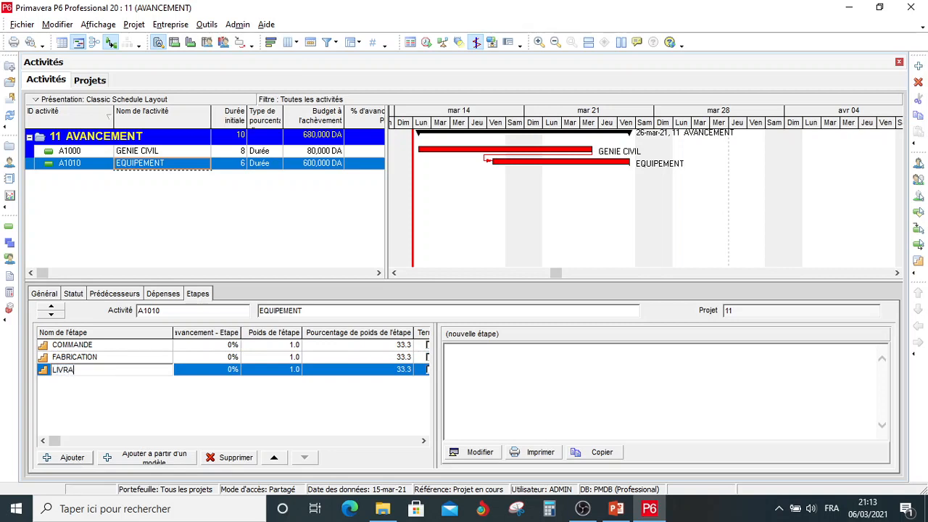
text(ISON)
click(73, 457)
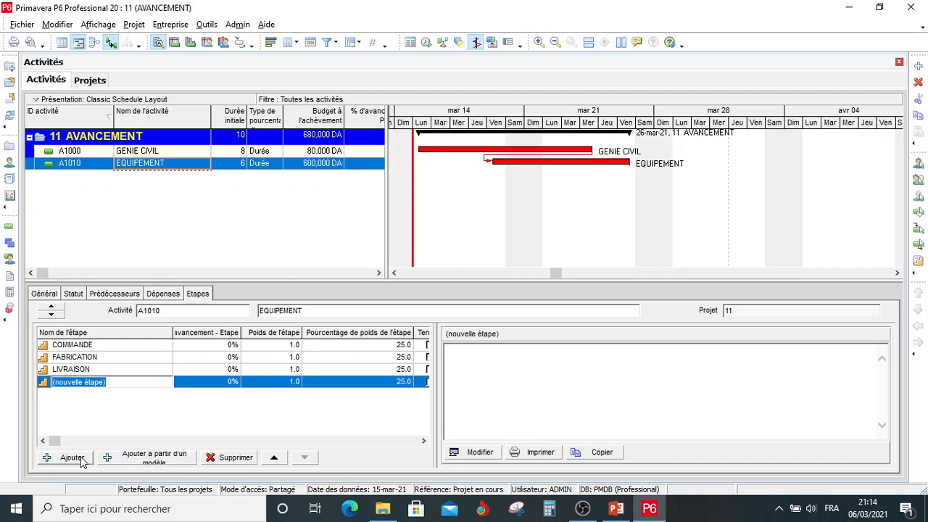
text(IN)
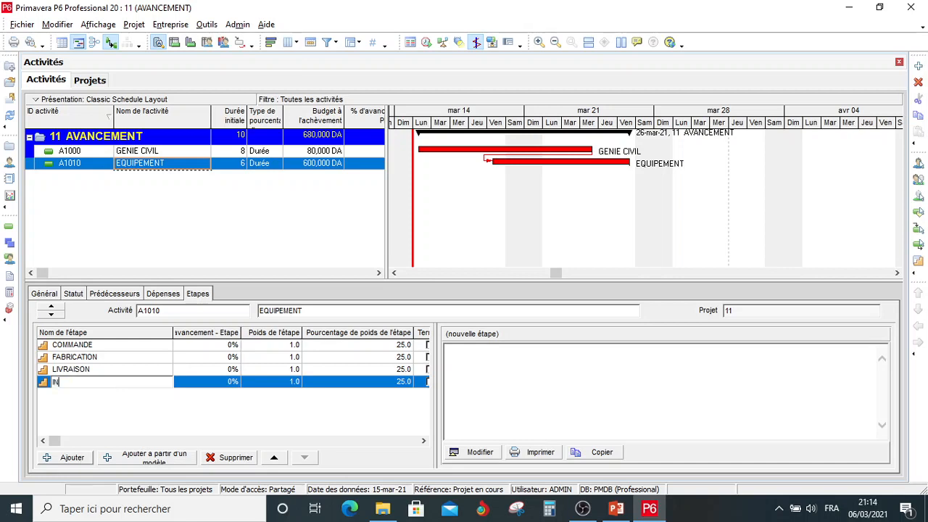
text(STALLATION)
click(69, 459)
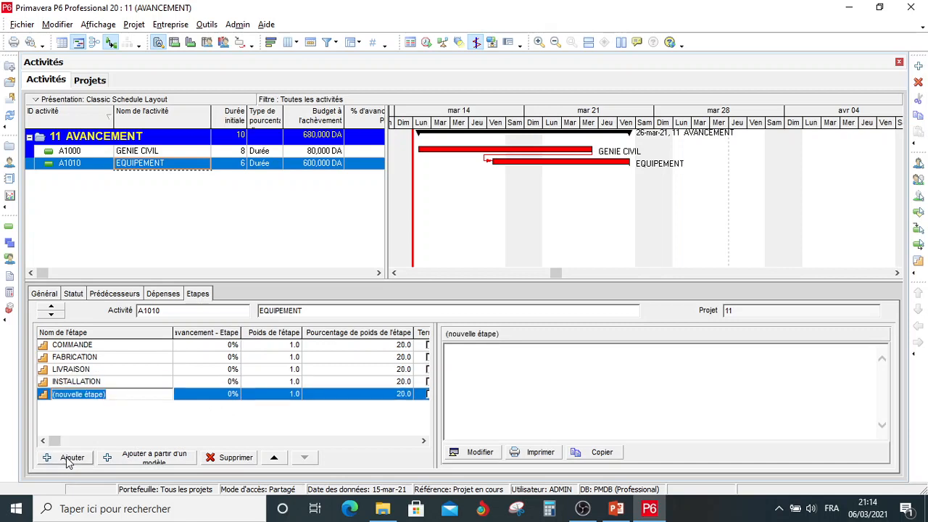
text(ES)
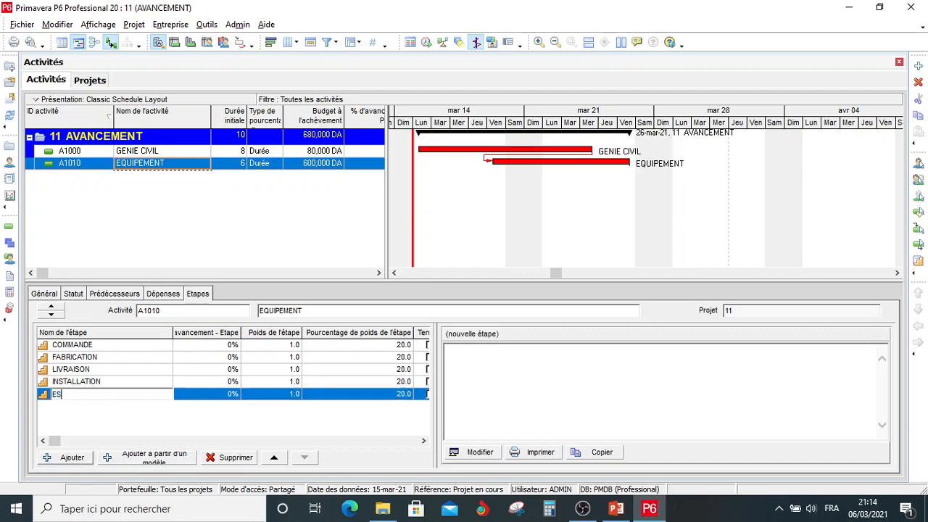
text(SAI)
click(213, 396)
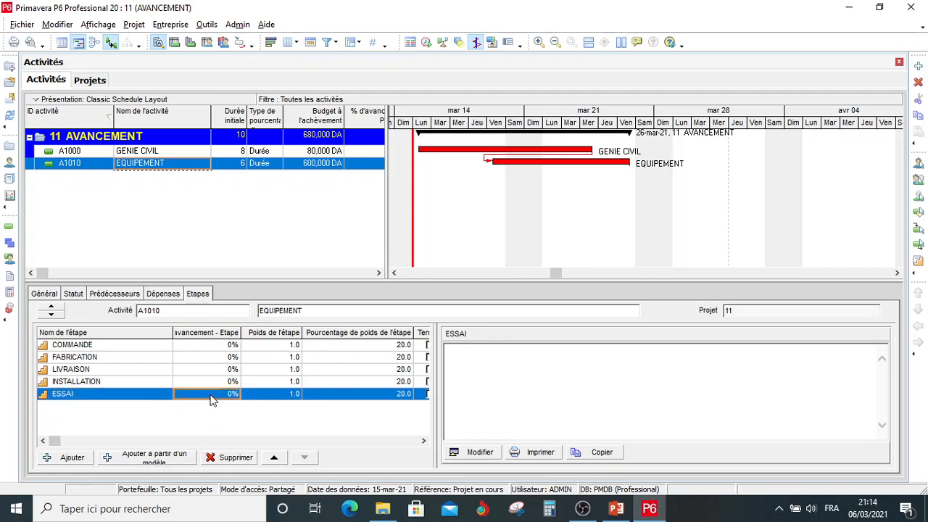
Set the EQUIPEMENT step weights to 10 for COMMANDE, 50 for FABRICATION, 10 for LIVRAISON, 20 for INSTALLATION and 10 for ESSAI
click(292, 346)
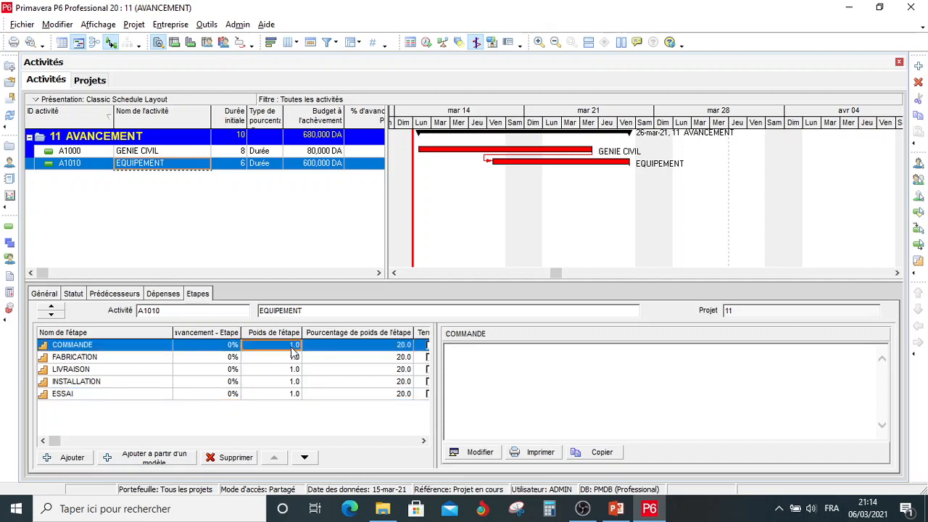
text(10)
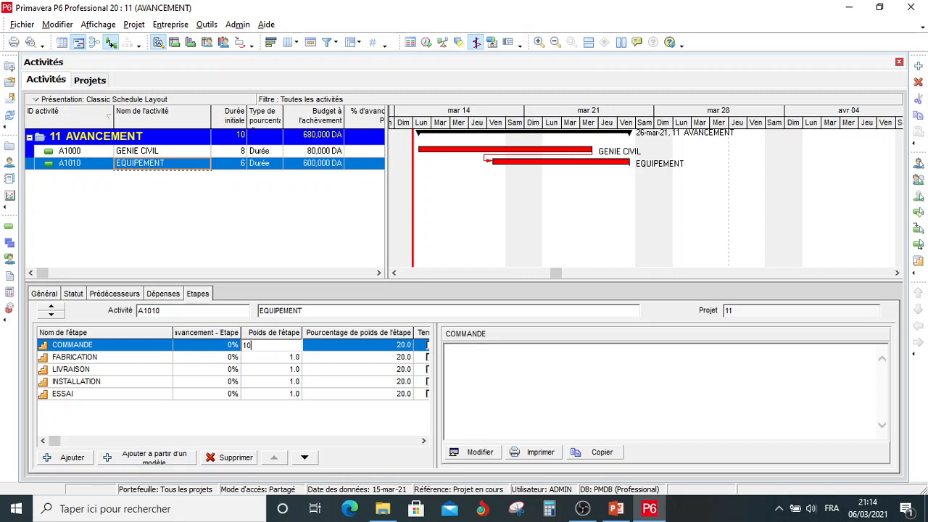
click(293, 358)
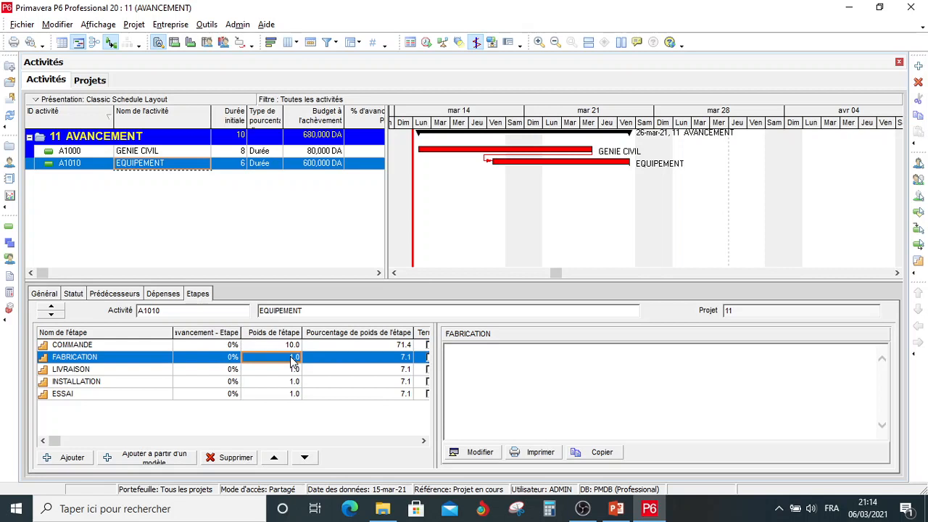
text(50)
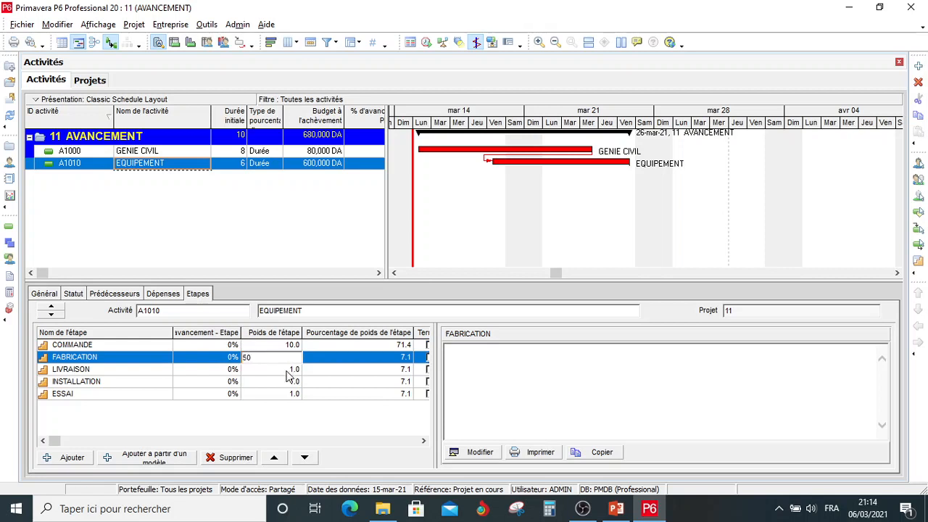
click(287, 371)
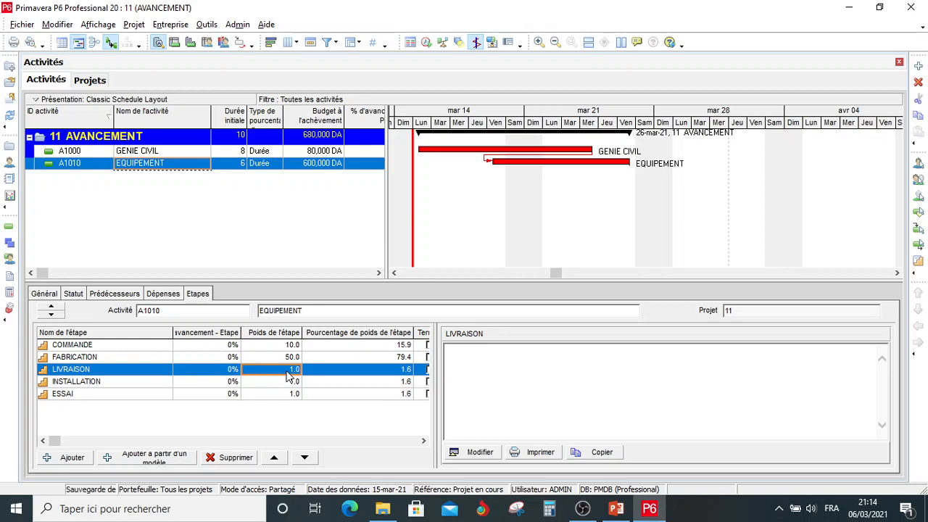
text(10)
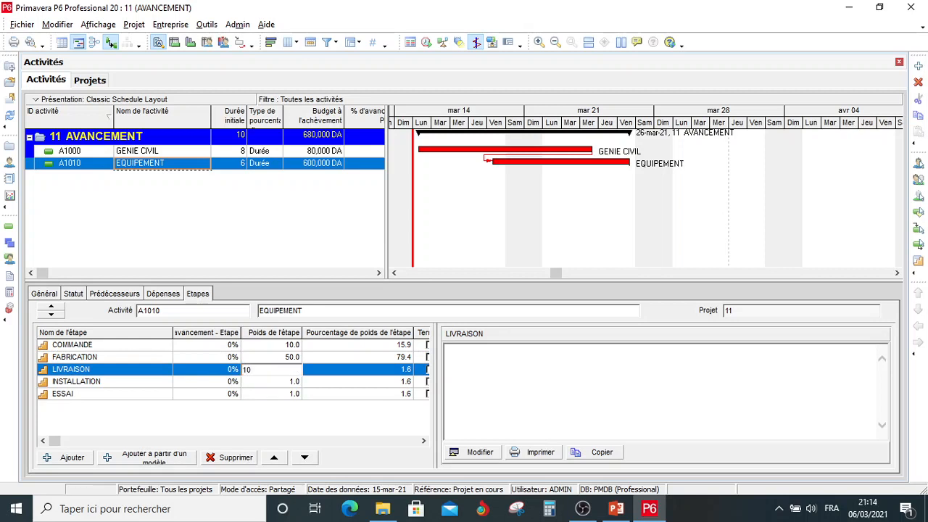
click(297, 382)
text(20)
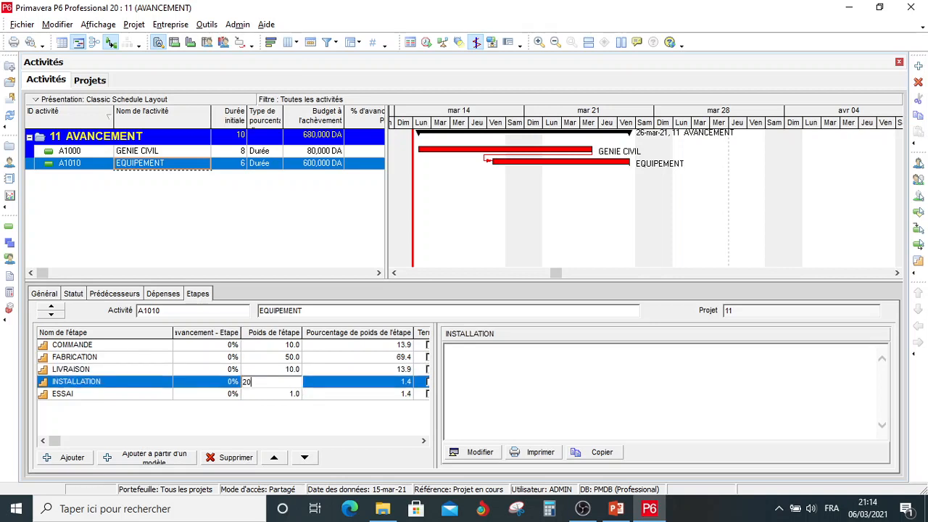
click(282, 397)
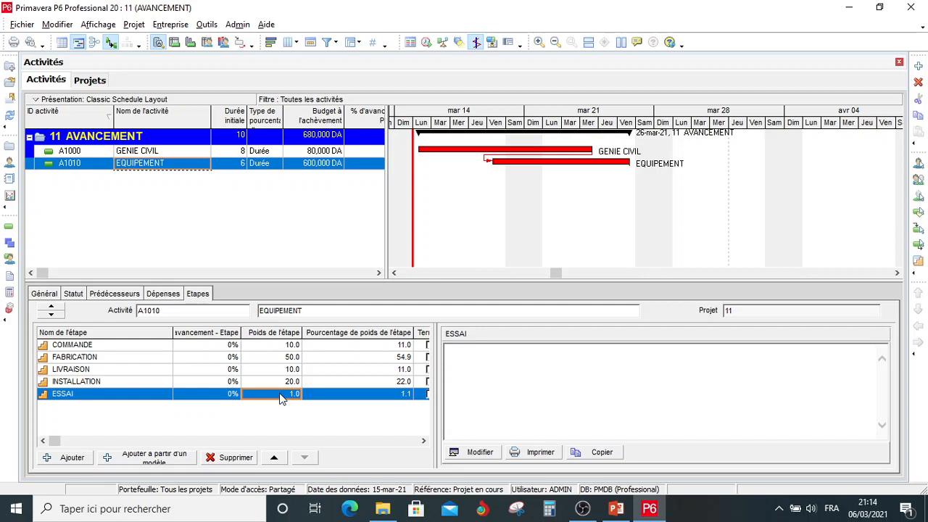
text(10)
key(Return)
Review the status and expense details of EQUIPEMENT and return to its steps
click(75, 296)
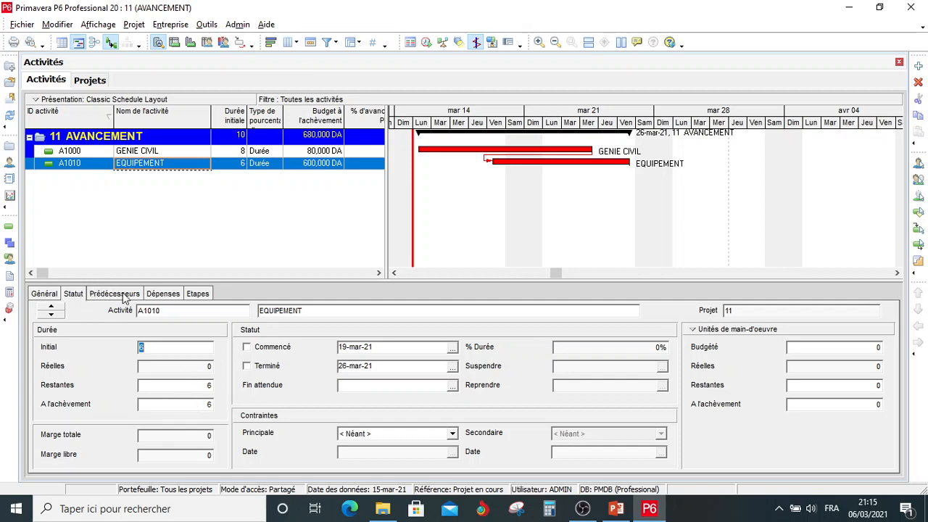
click(161, 296)
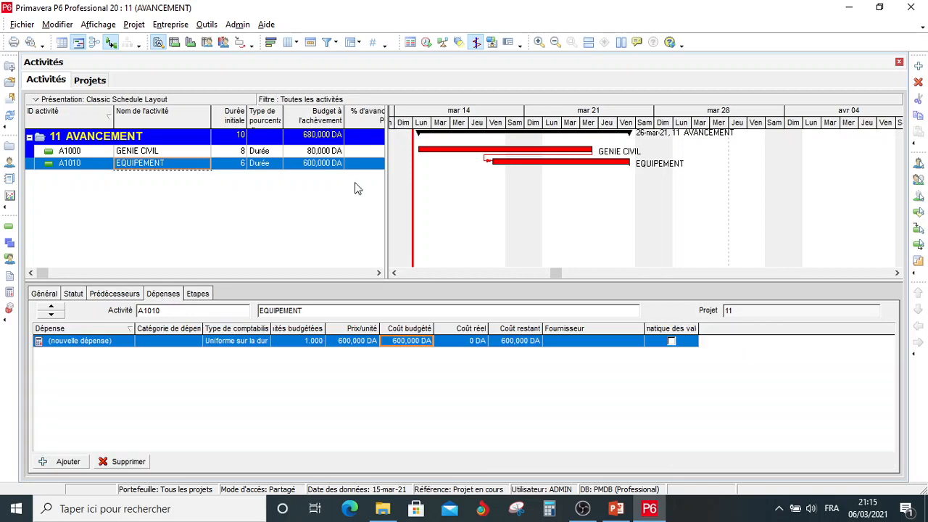
click(206, 297)
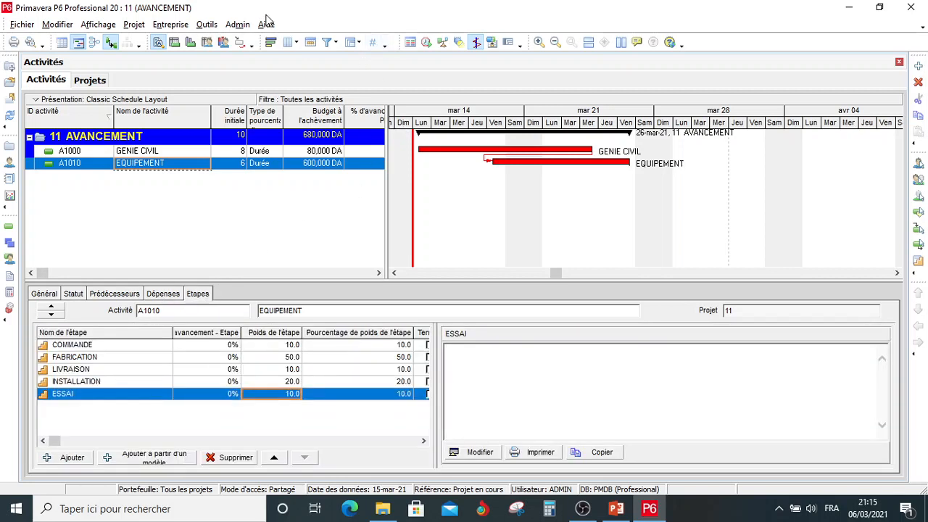
Update the project's progress for all highlighted activities with 24-mar-21 as the new data date, keeping the always-recalculate option
click(208, 26)
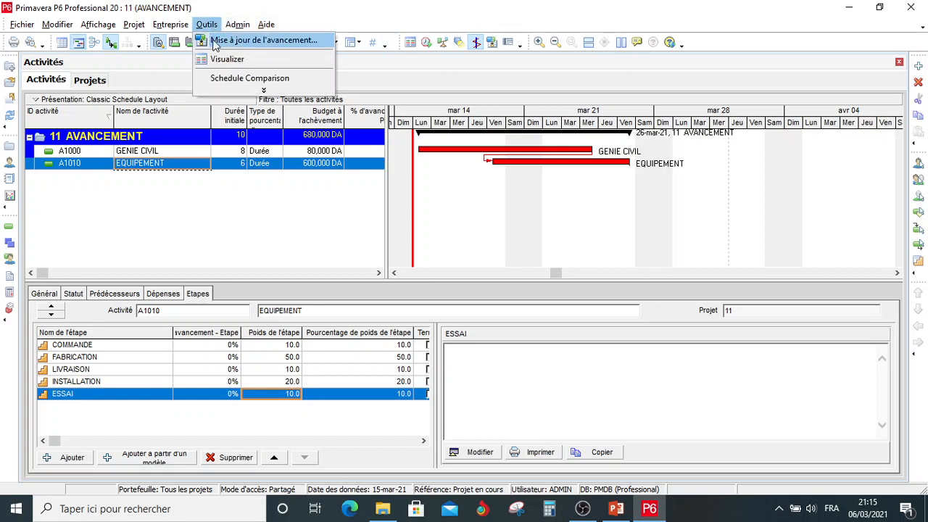
key(Escape)
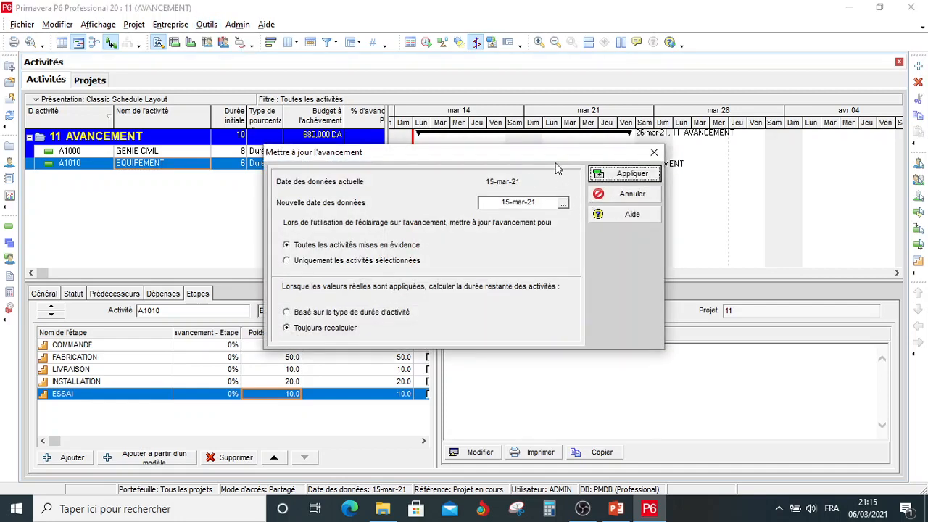
click(563, 203)
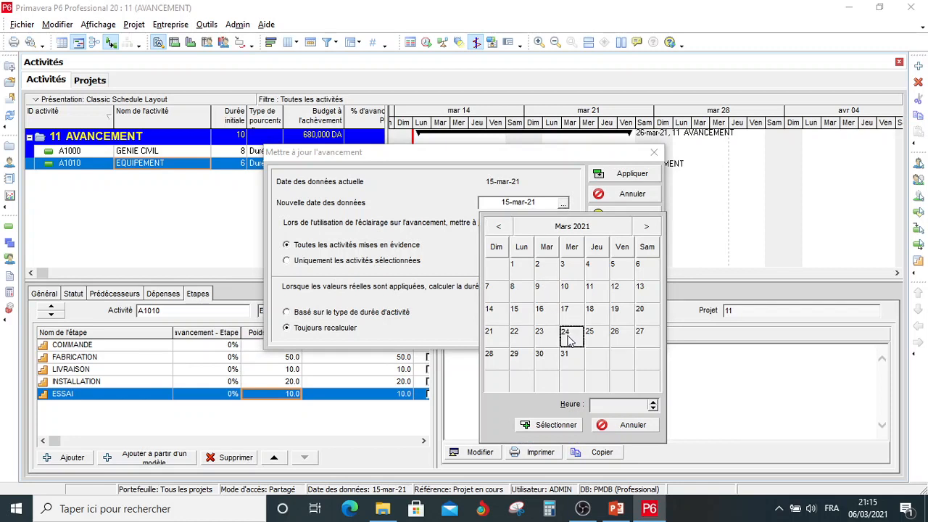
click(551, 425)
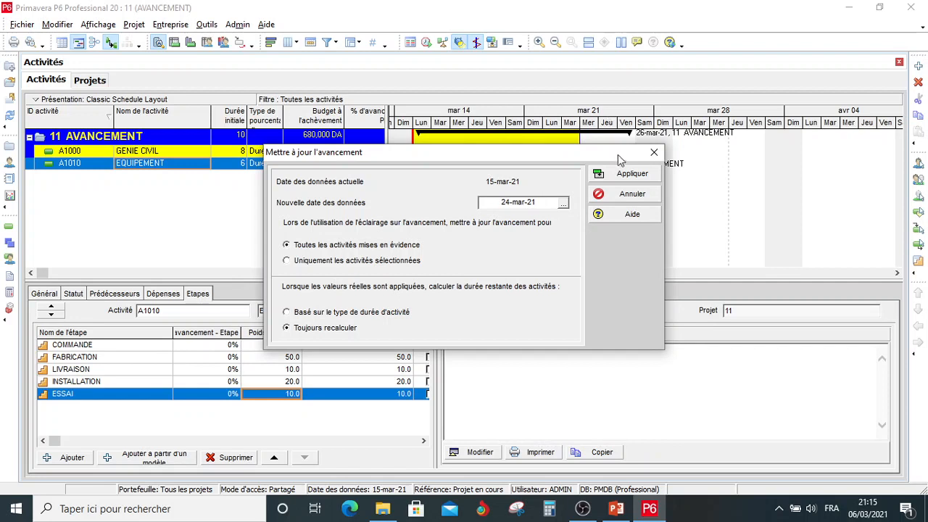
drag(611, 158, 614, 212)
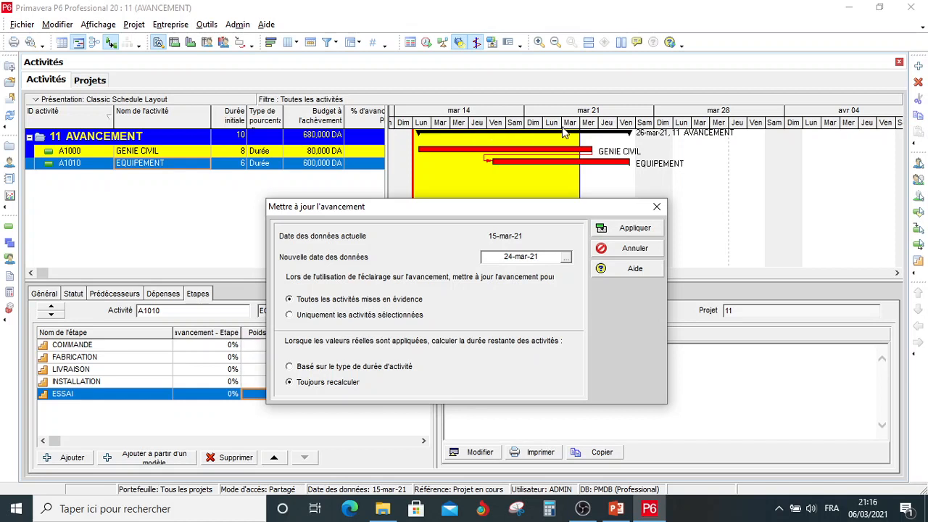
click(604, 231)
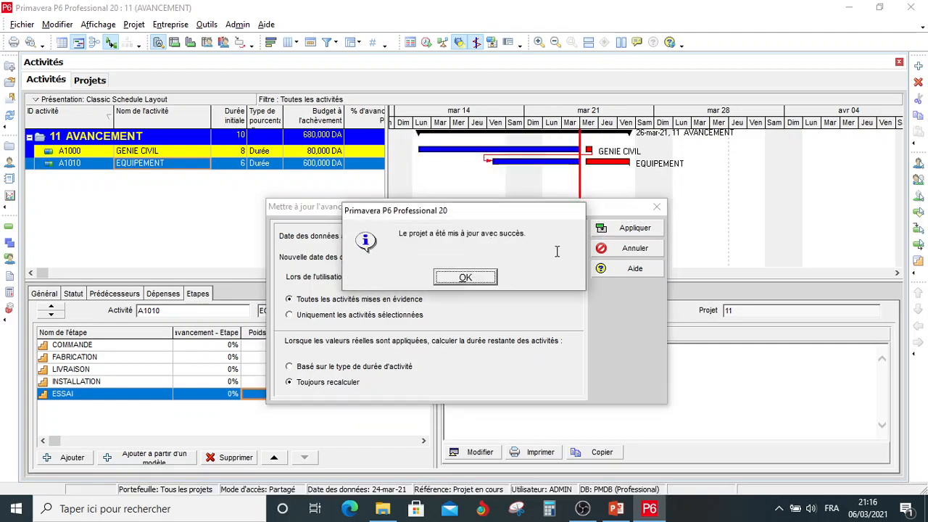
click(471, 281)
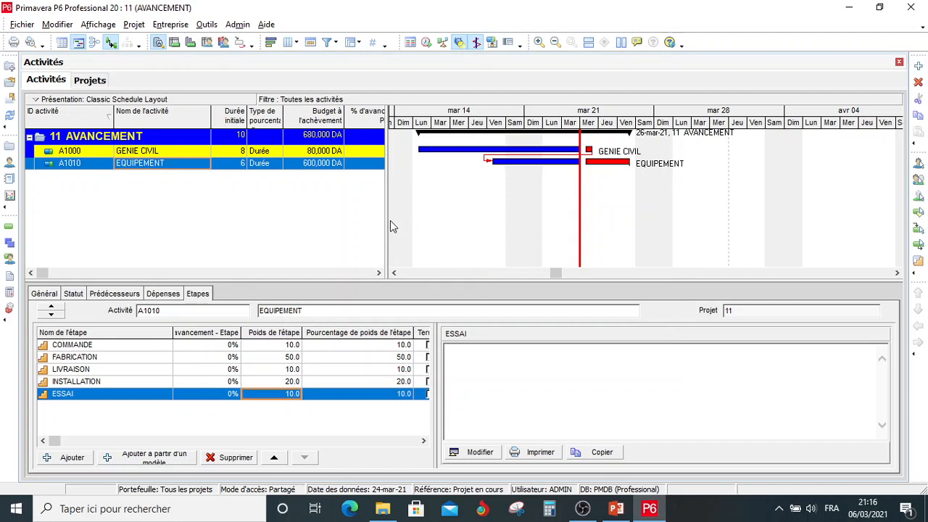
Widen the activity table to reveal the progress and cost columns, and check the selected columns without changing them
drag(387, 218, 599, 148)
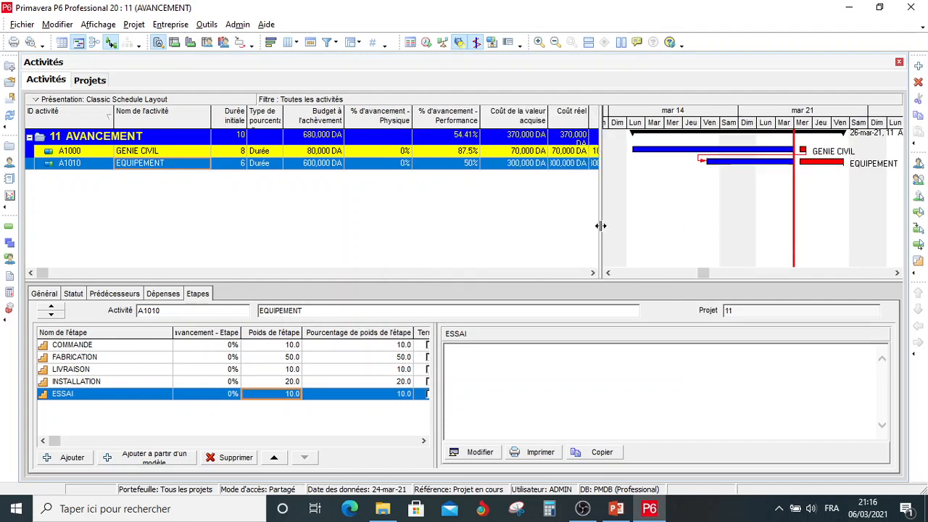
drag(601, 226, 654, 215)
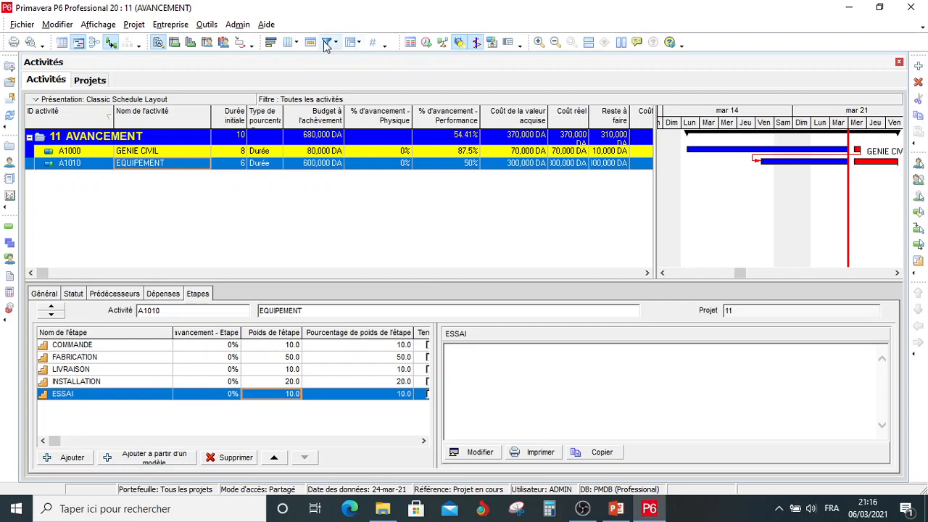
click(288, 45)
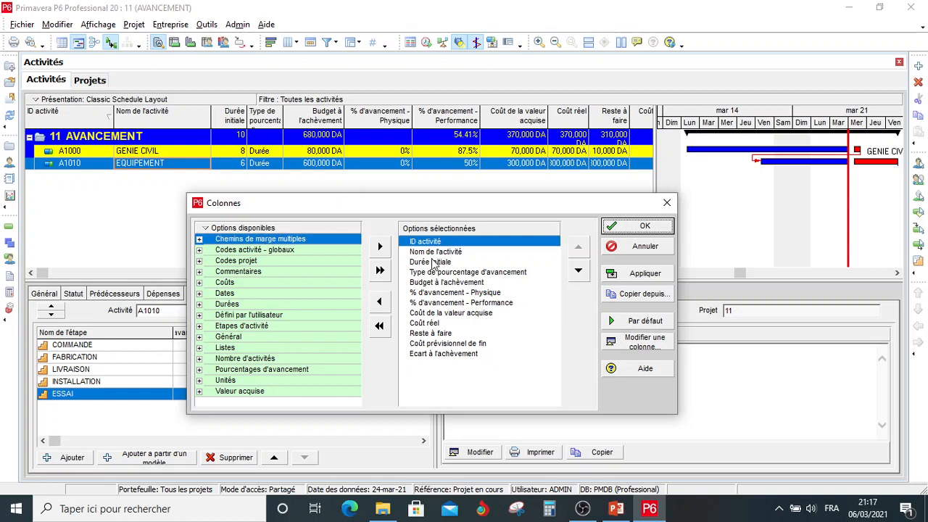
click(640, 226)
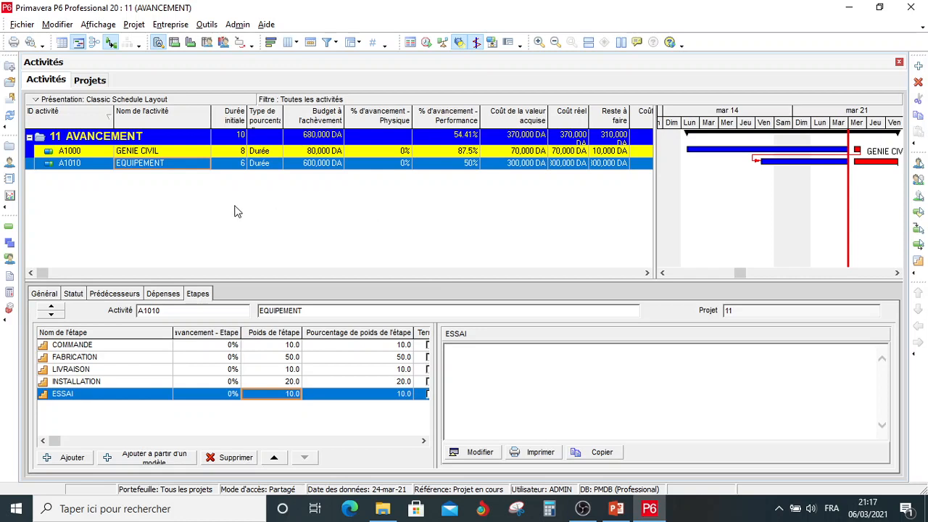
Set the percent complete type of both GENIE CIVIL and EQUIPEMENT to Physique
click(274, 152)
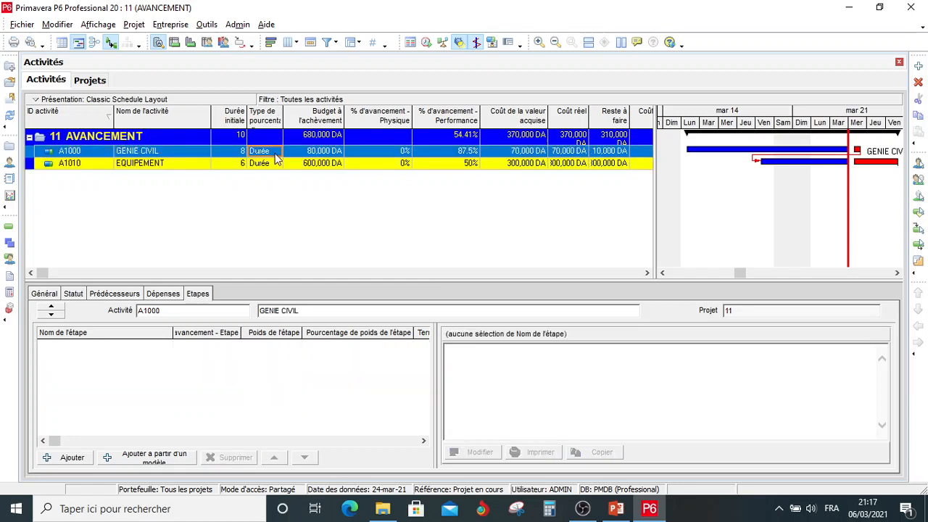
click(275, 155)
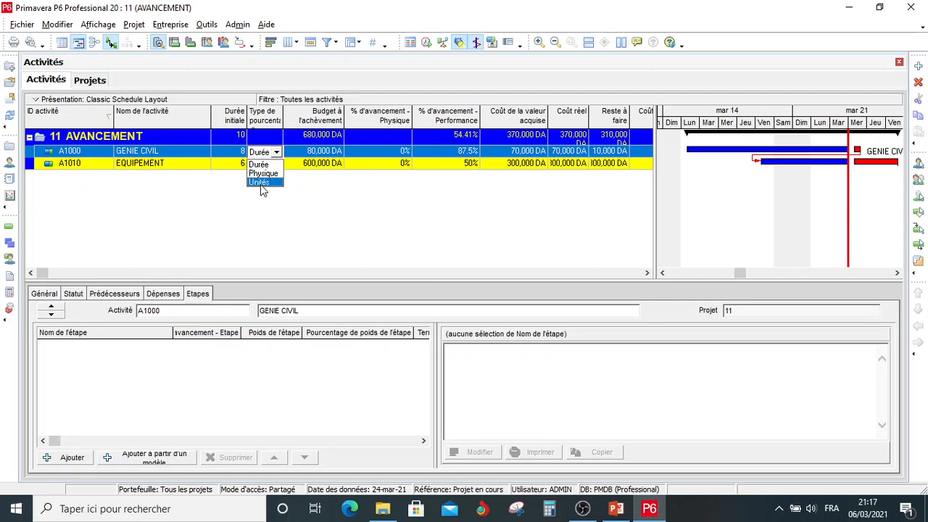
click(270, 175)
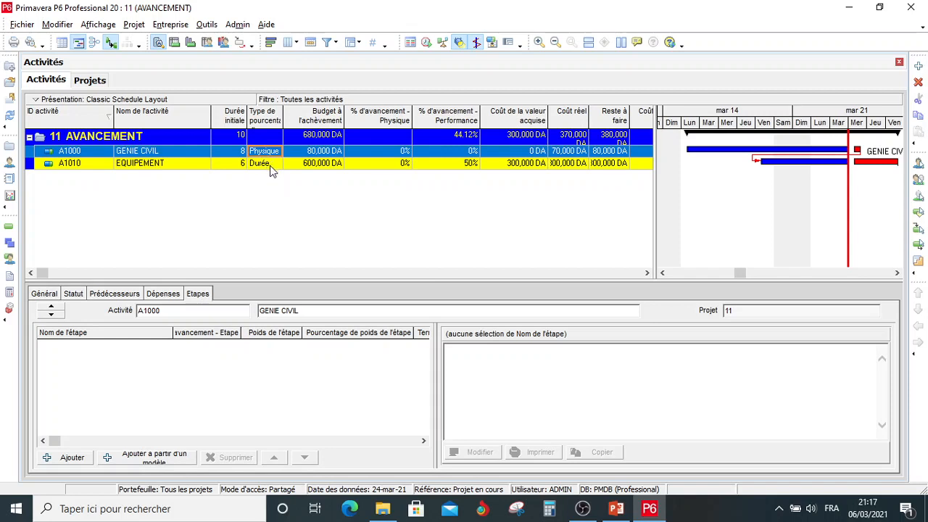
click(270, 166)
click(272, 171)
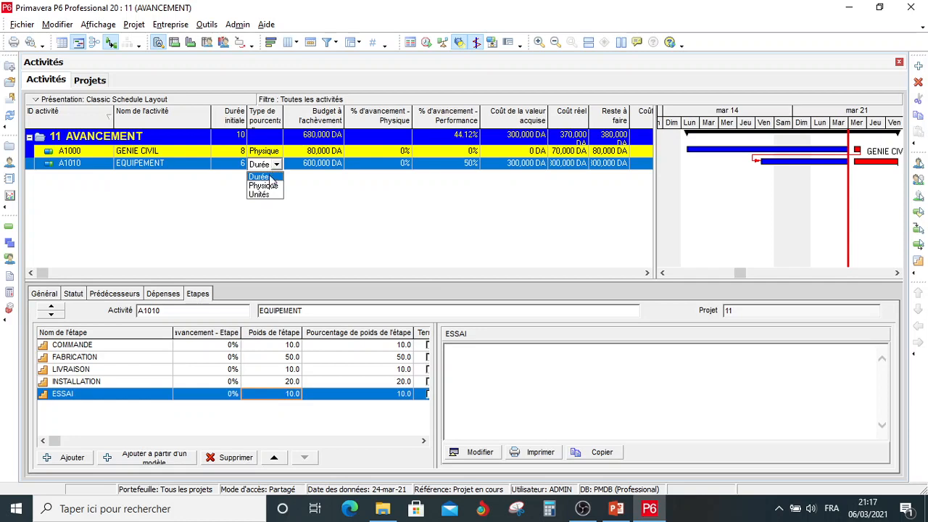
click(266, 186)
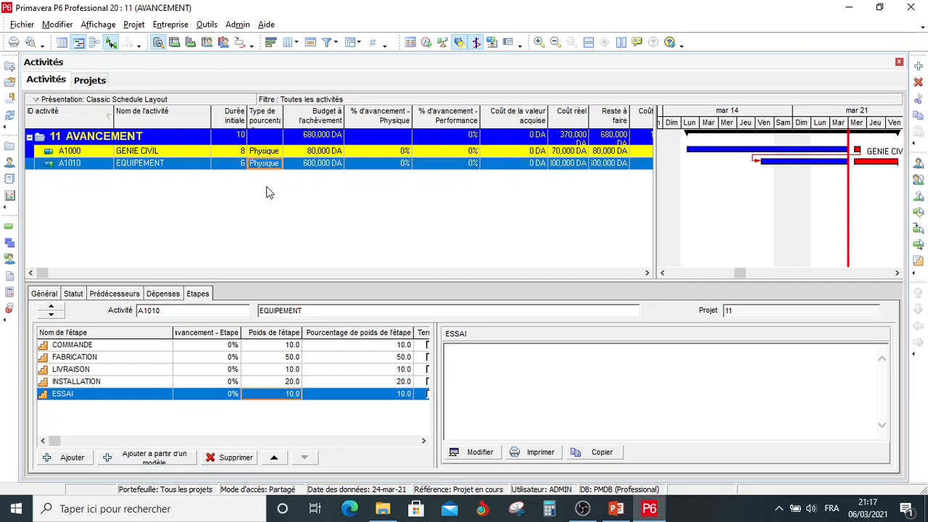
Set GENIE CIVIL's physical percent complete to 75%
click(382, 150)
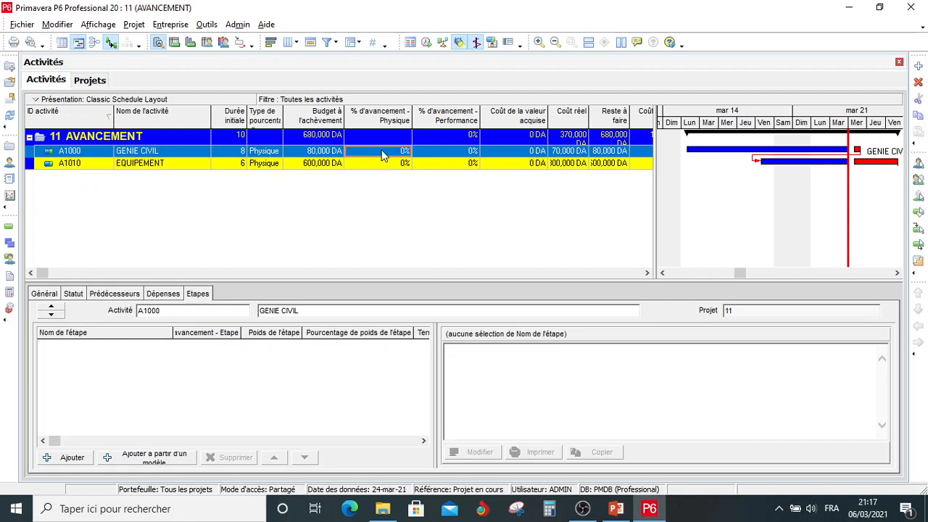
text(75)
click(385, 167)
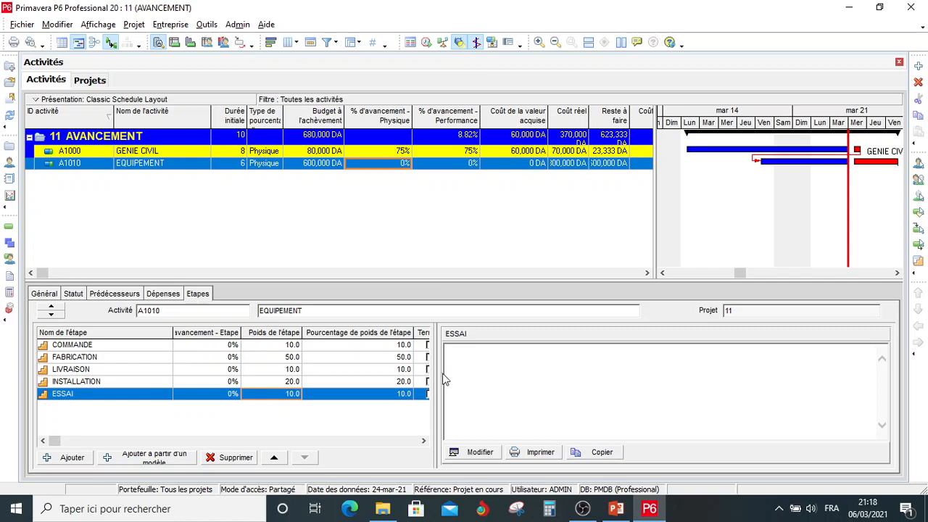
Mark EQUIPEMENT's COMMANDE step as completed and set its FABRICATION step to 70% complete
drag(435, 373, 500, 373)
click(431, 347)
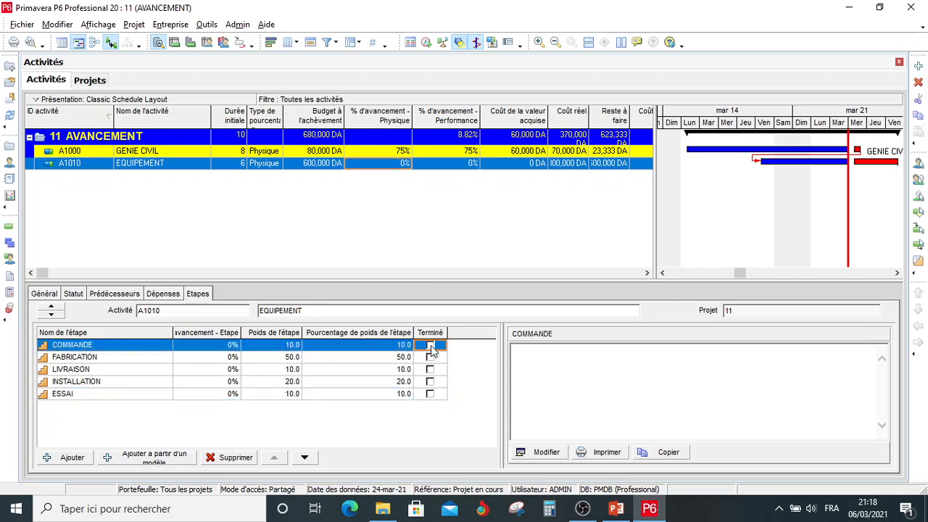
click(430, 346)
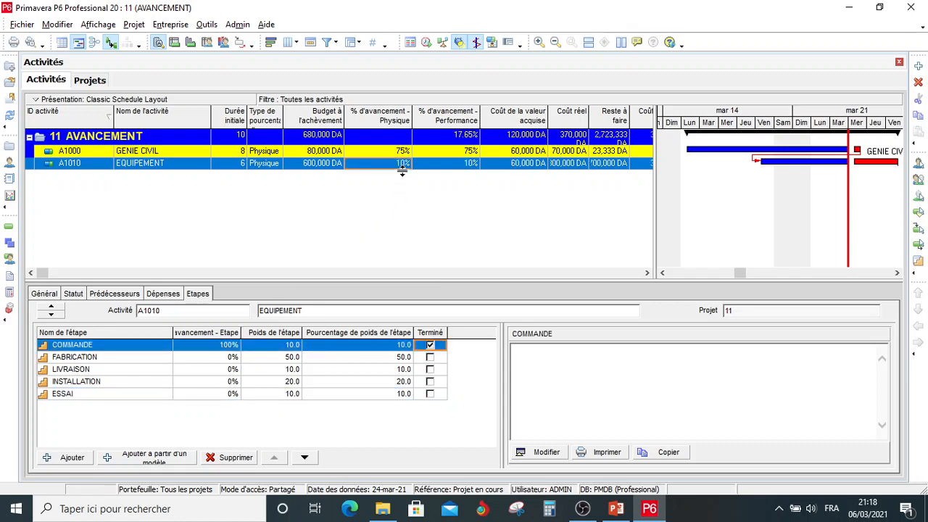
click(229, 363)
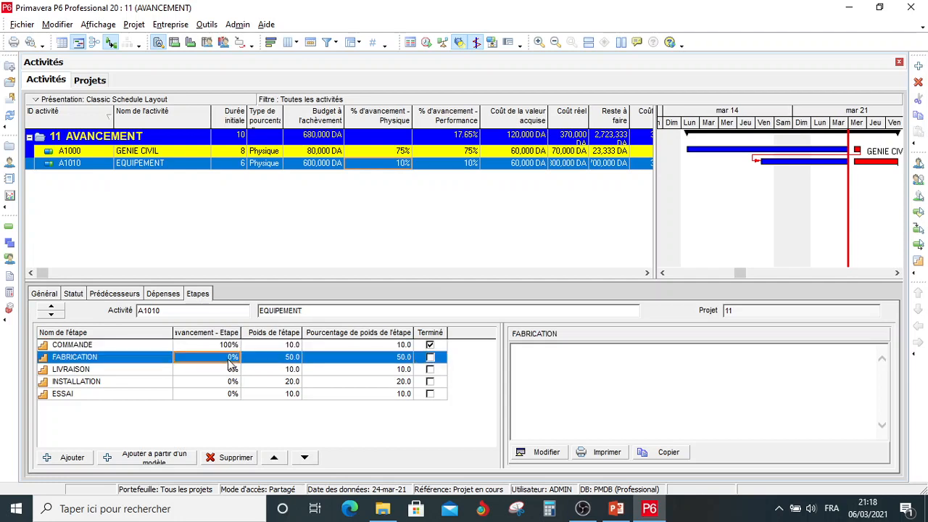
text(70)
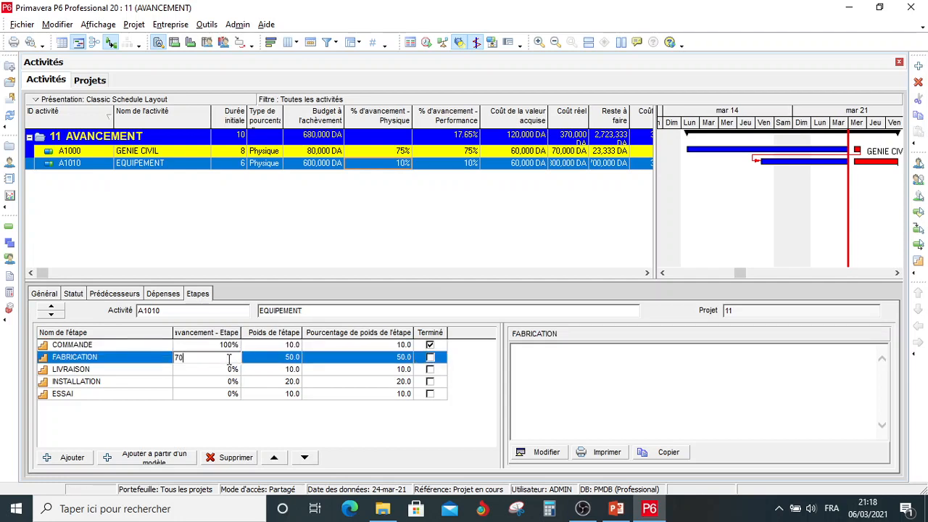
click(323, 360)
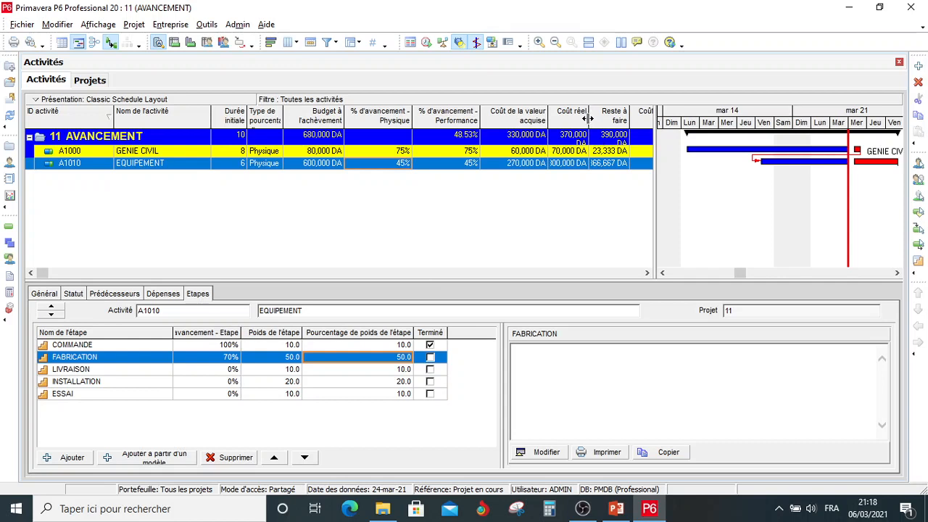
Widen the Coût réel column and the activity table, and set the actual cost of GENIE CIVIL's DEPENSE expense to 75,000 DA
drag(589, 119, 593, 118)
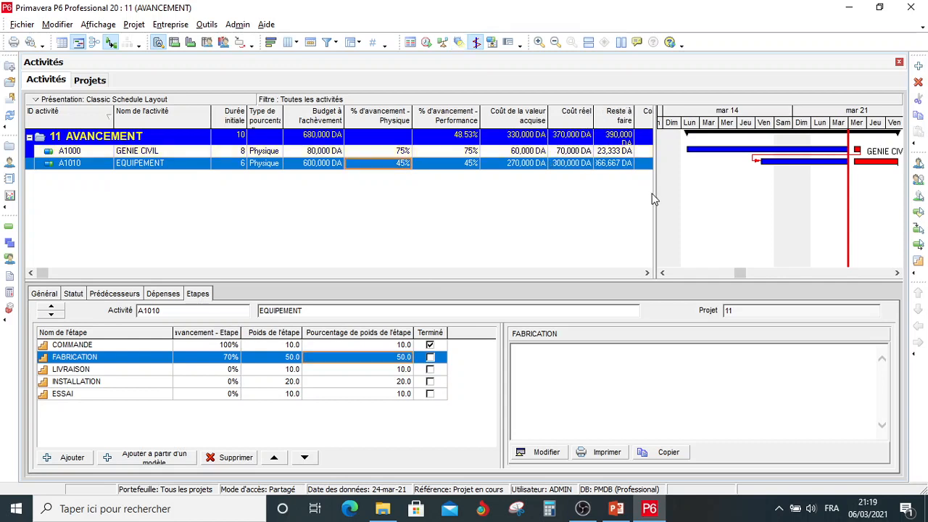
drag(654, 193, 712, 198)
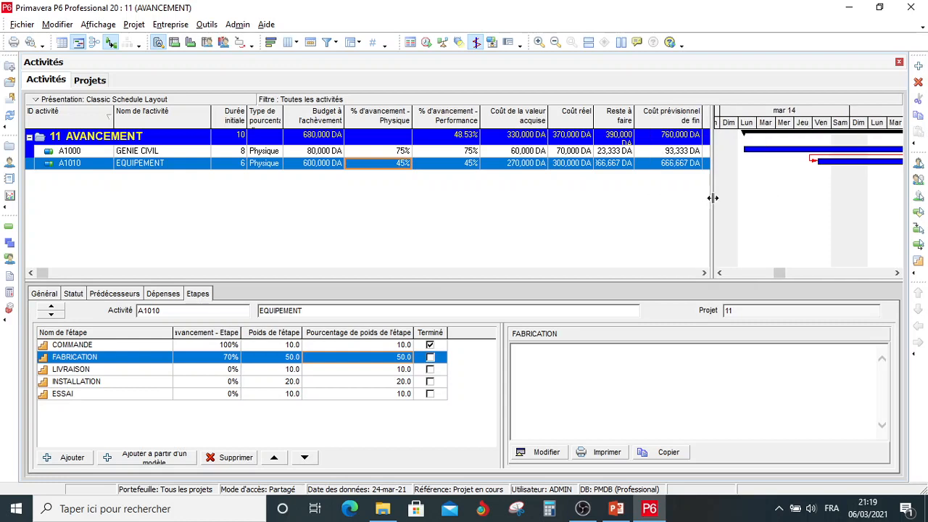
click(159, 300)
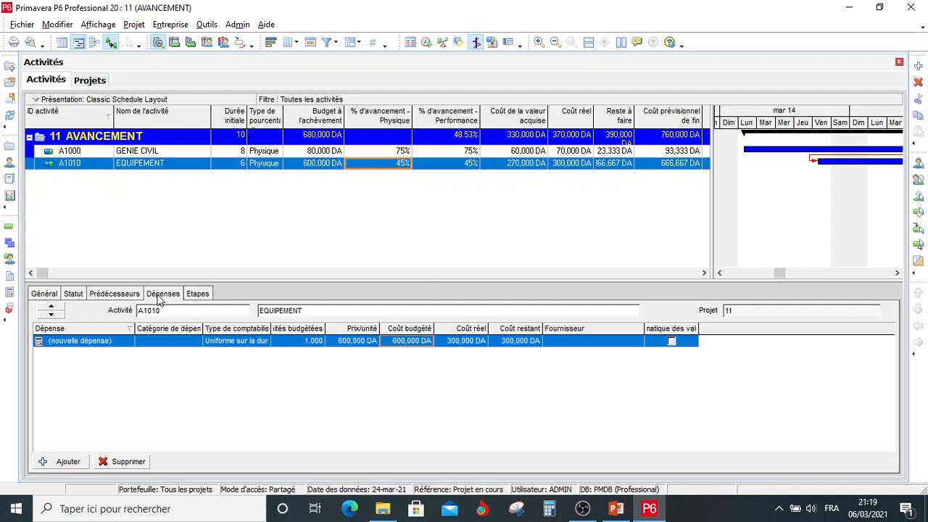
click(476, 342)
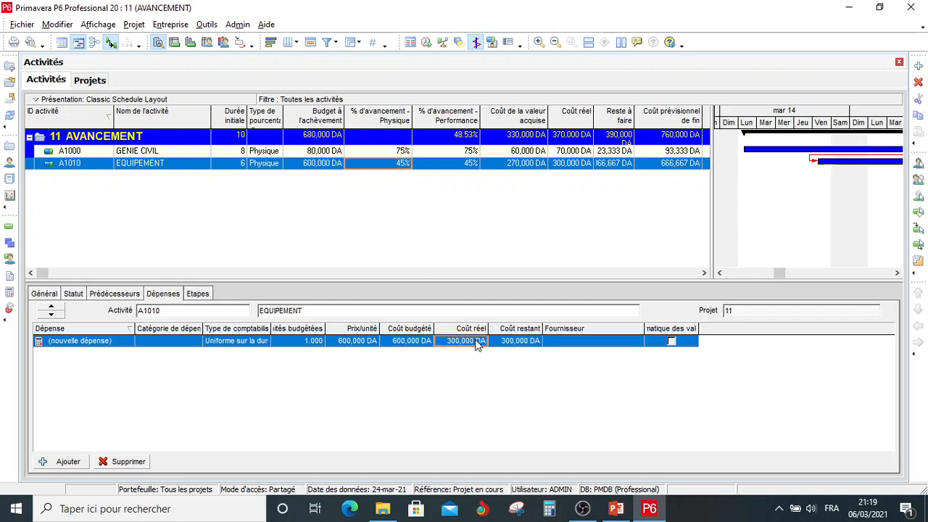
click(175, 152)
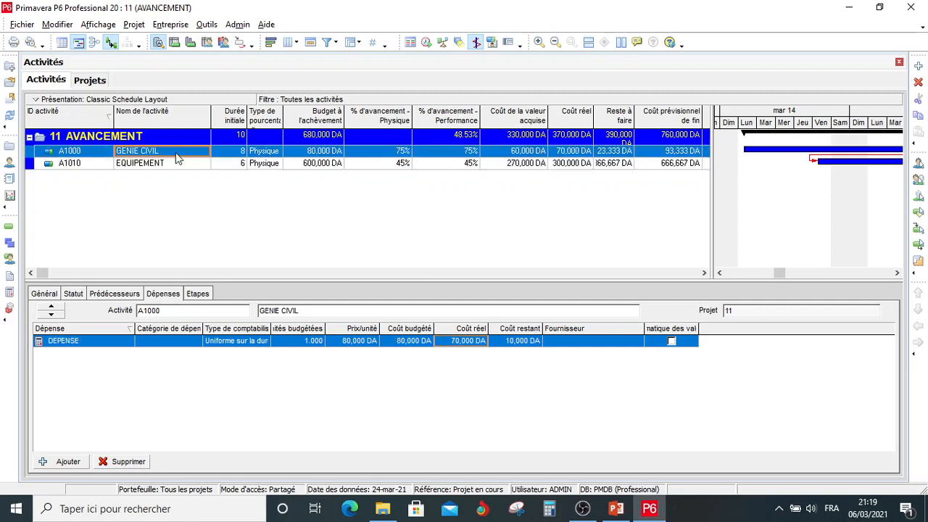
click(459, 345)
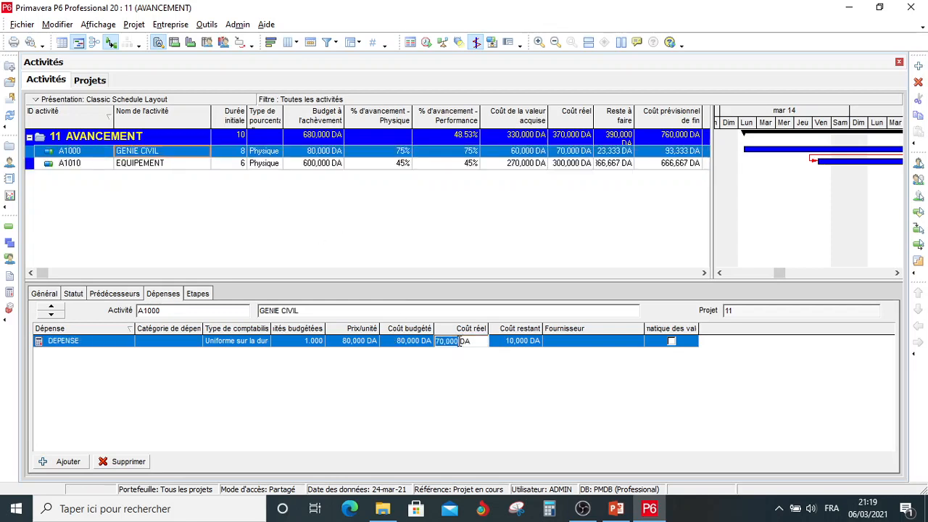
text(75000)
key(Return)
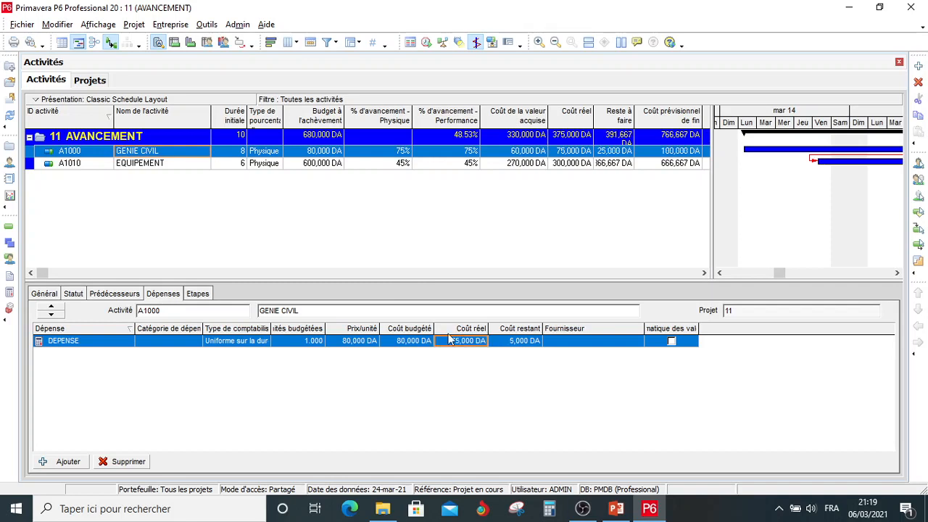
Look up EQUIPEMENT's actual cost in the PowerPoint exercise slides, and return to EQUIPEMENT's expenses in Primavera P6
click(167, 166)
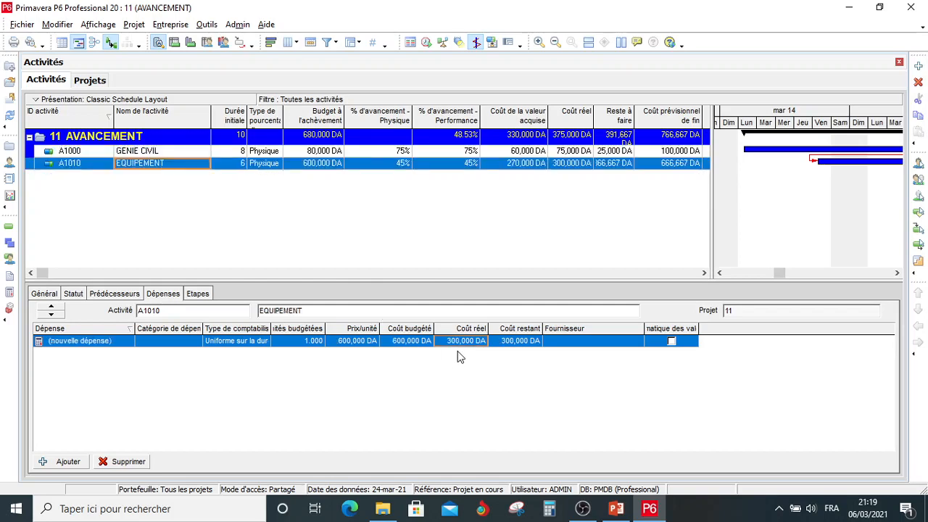
click(615, 510)
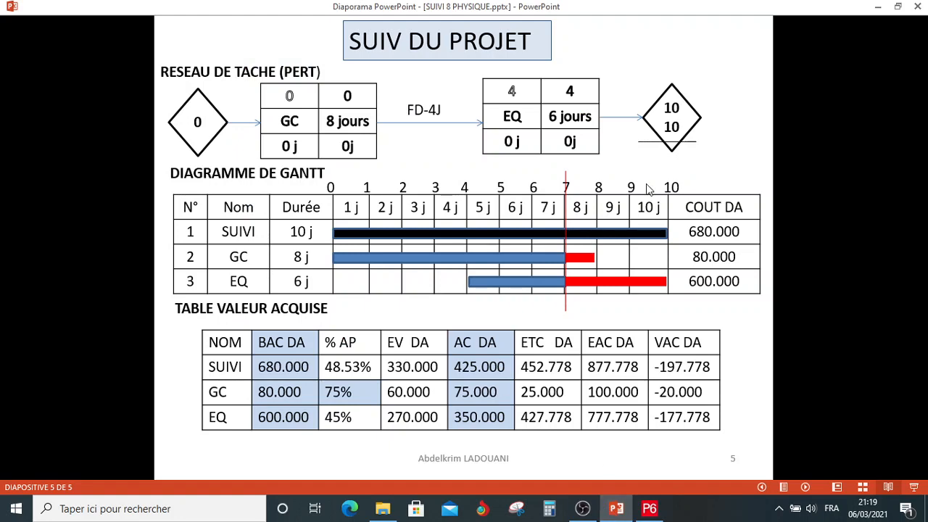
scroll(648, 189, up, 1)
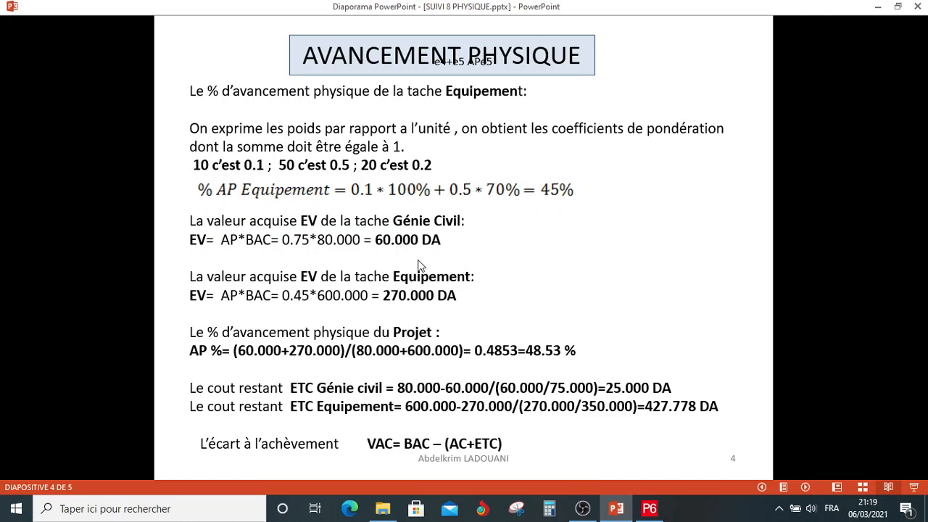
scroll(418, 261, up, 1)
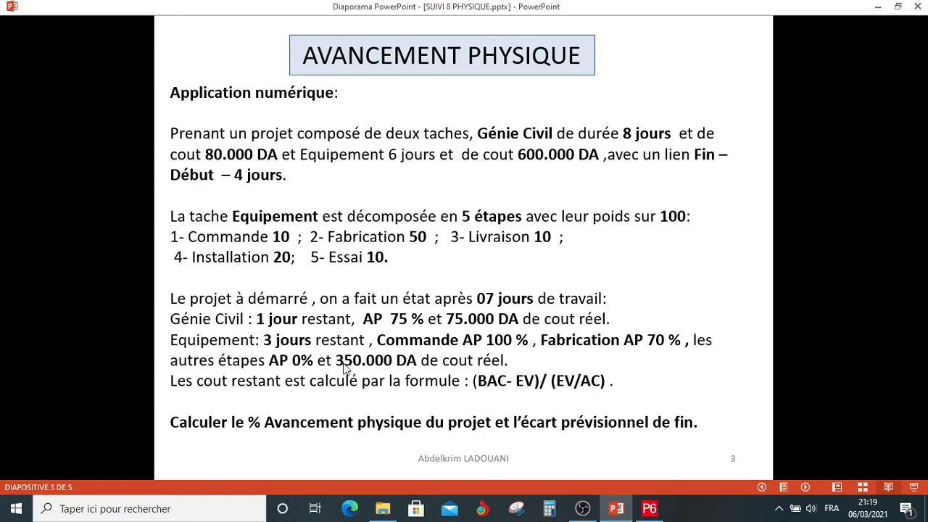
click(650, 508)
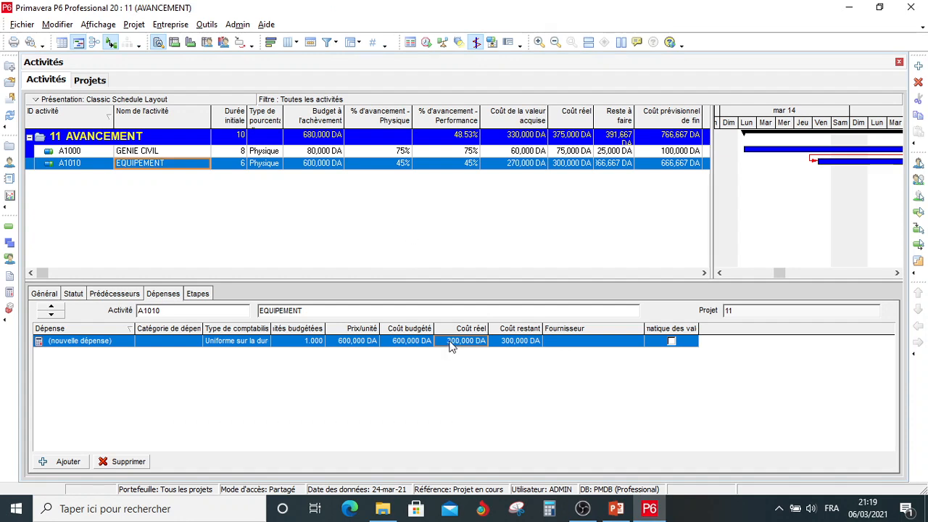
Set the actual cost of EQUIPEMENT's expense to 350,000 DA
text(3)
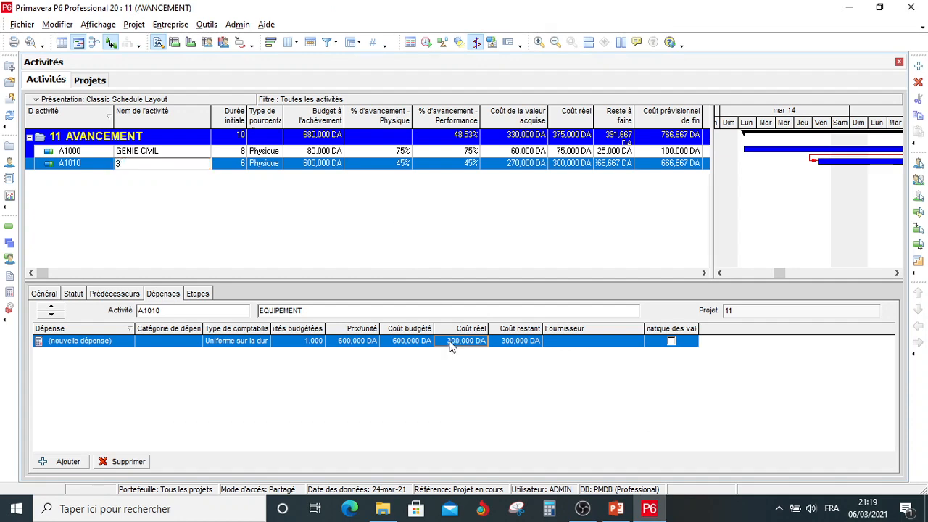
double_click(449, 341)
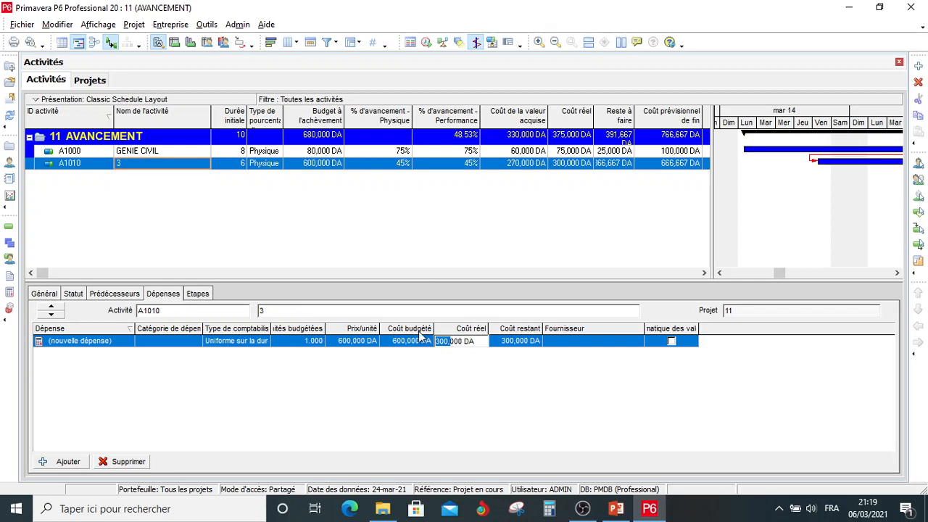
text(350)
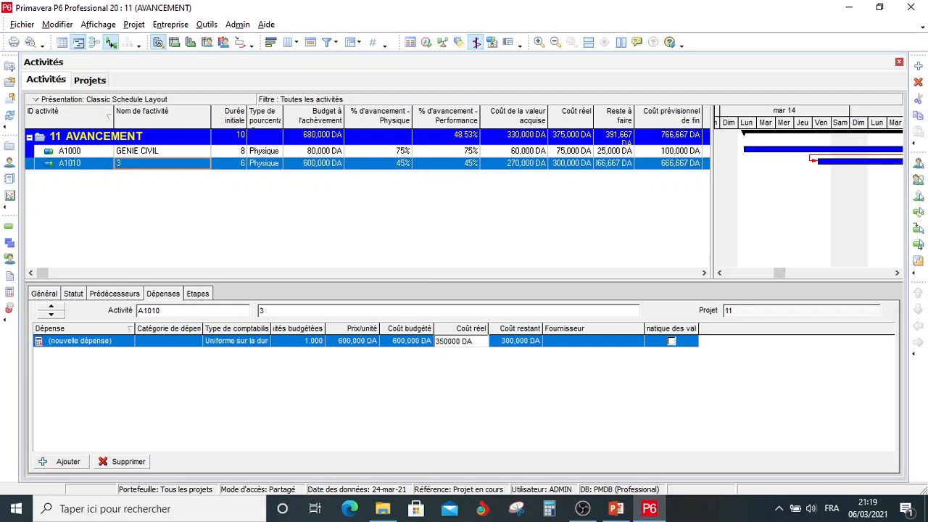
click(573, 344)
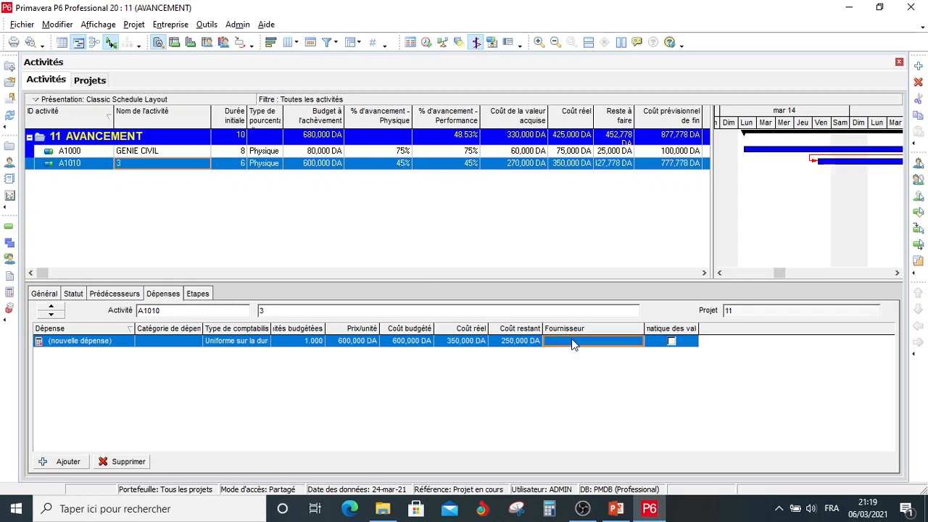
Rename activity A1010 as EQUIPEMENT
click(192, 164)
text(EQ)
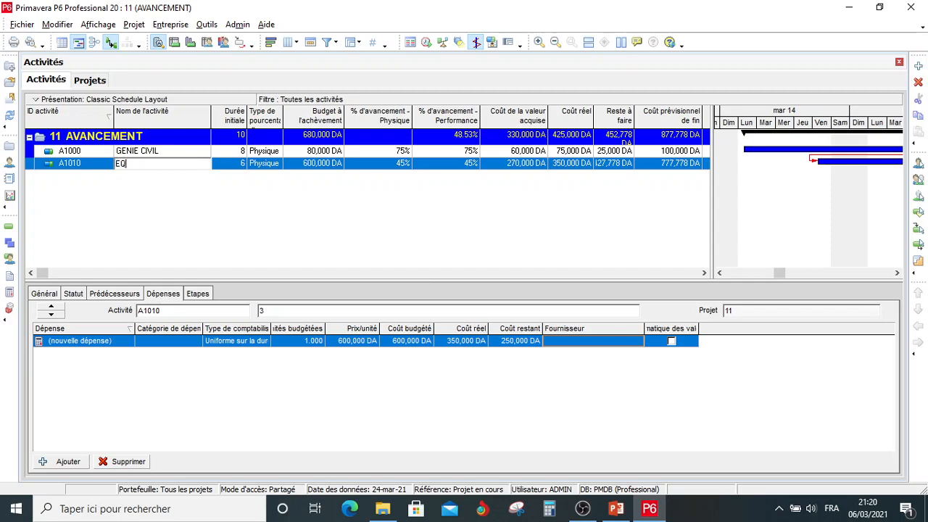
text(UIPEMENT)
click(455, 342)
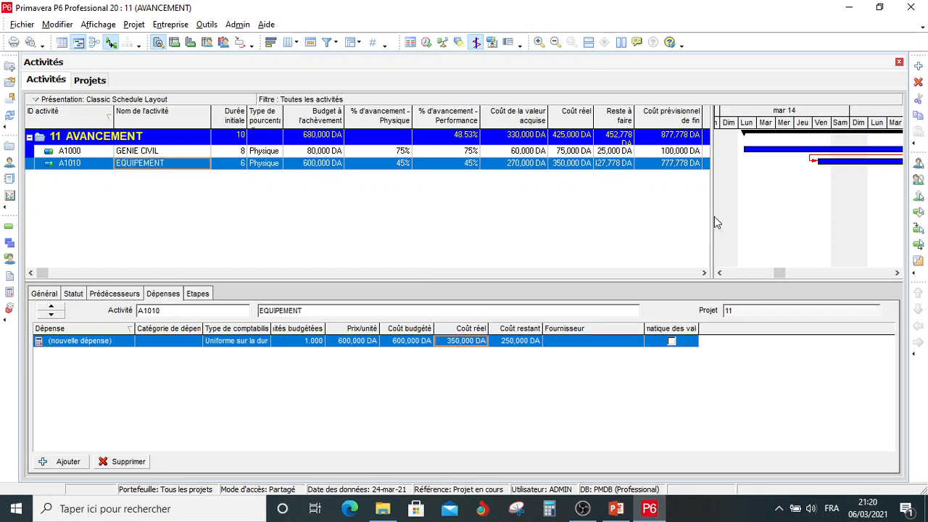
Extend the activity table to include the Ecart à l'achèvement column and compare the figures with the PowerPoint calculation slides, returning to Primavera P6
drag(711, 217, 855, 193)
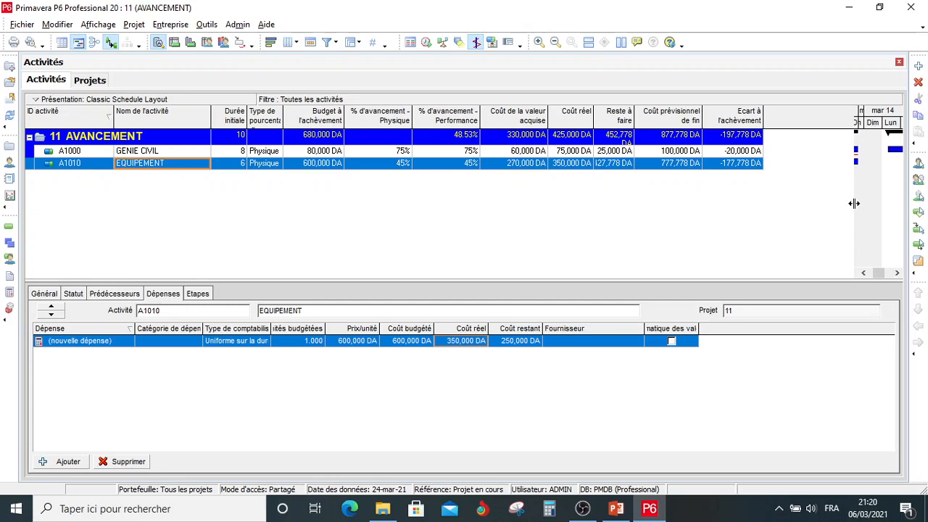
drag(854, 204, 777, 220)
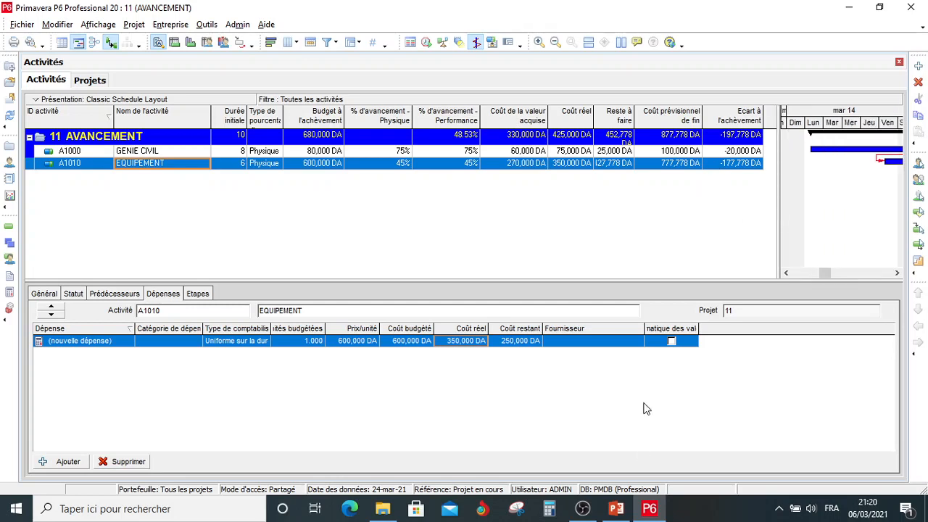
click(615, 513)
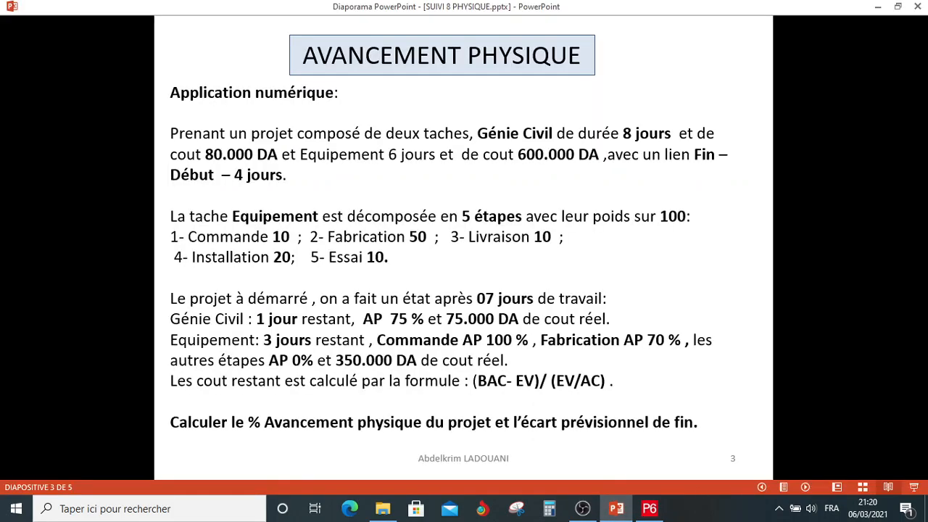
click(558, 243)
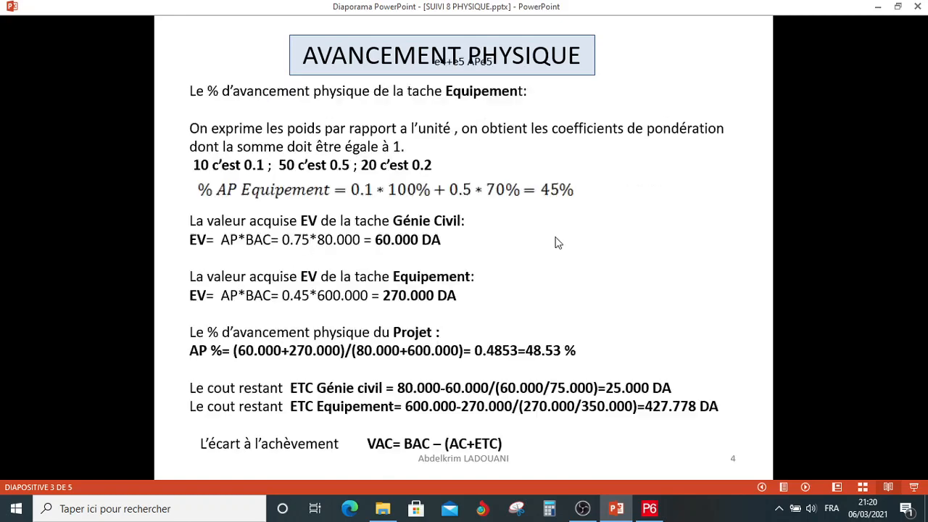
click(558, 243)
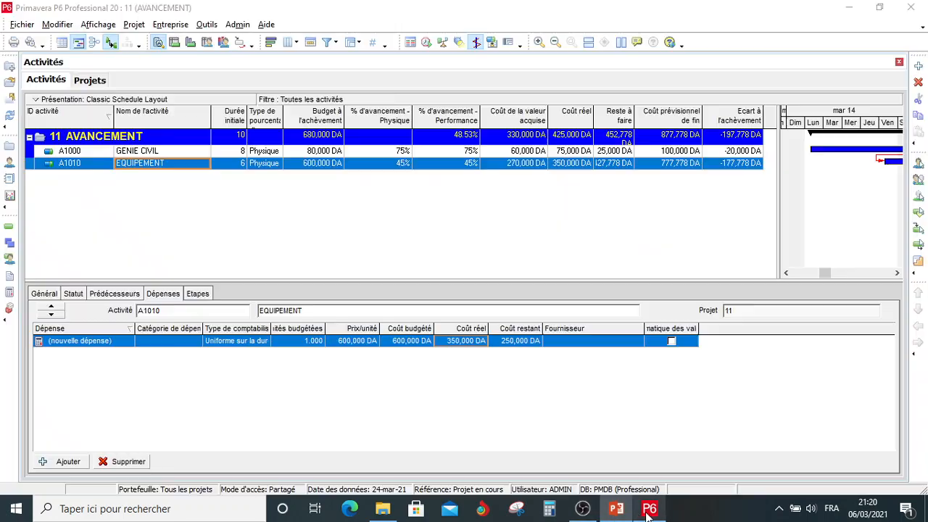
click(649, 509)
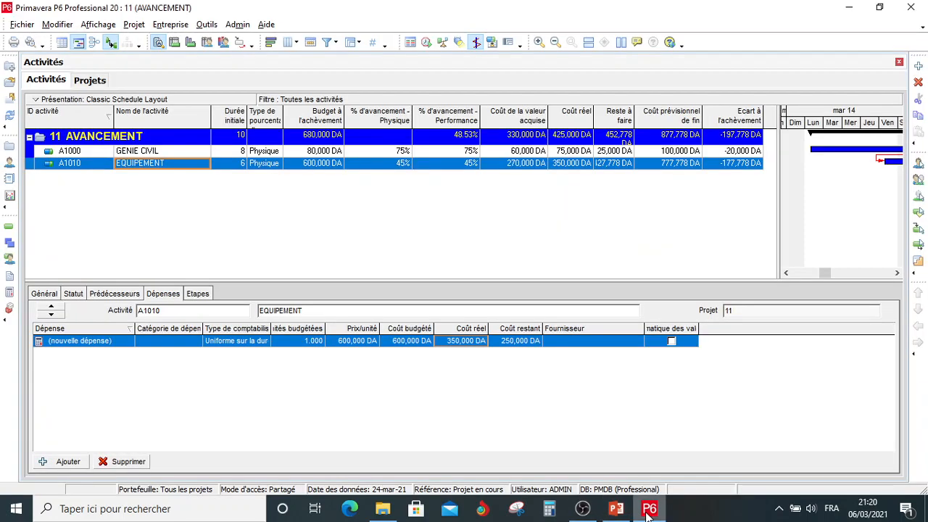